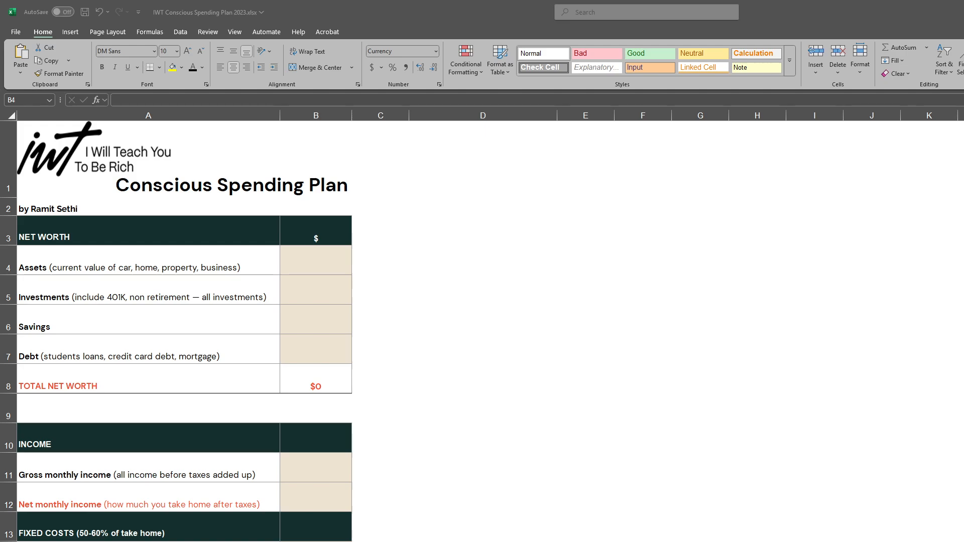
# - Look over the spending plan's sections, from net worth and fixed costs through investments, savings goals and guilt-free spending
pyautogui.scroll(7, 482, 326)
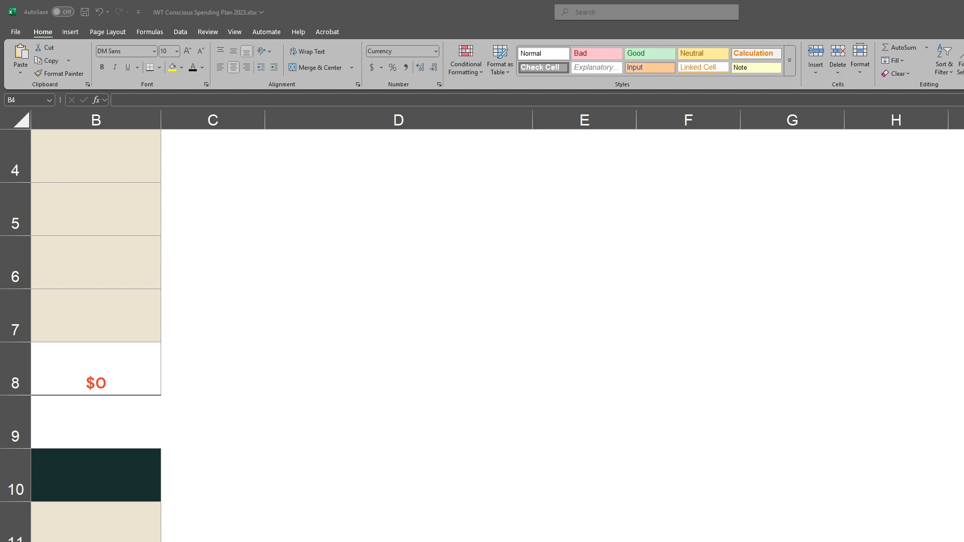
pyautogui.click(96, 156)
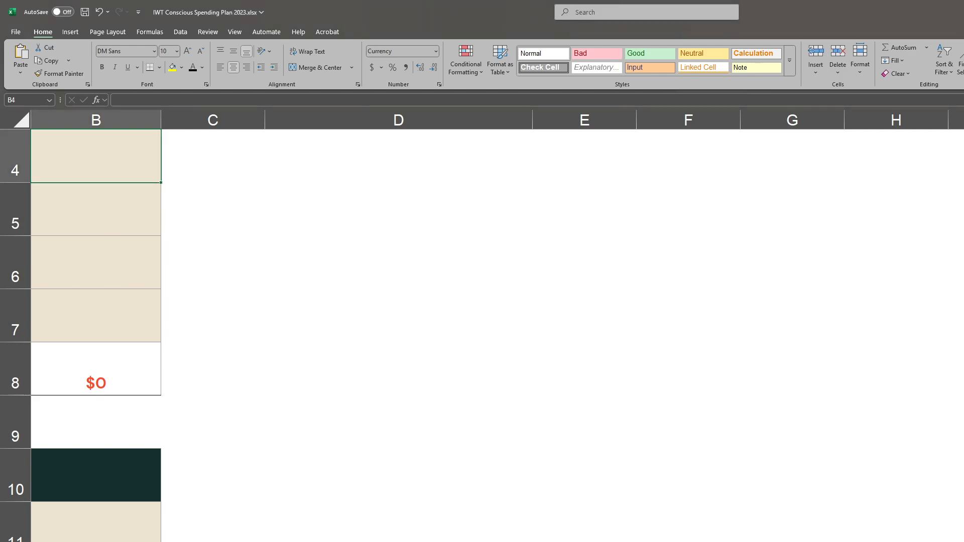
pyautogui.hscroll(-2, 334, 326)
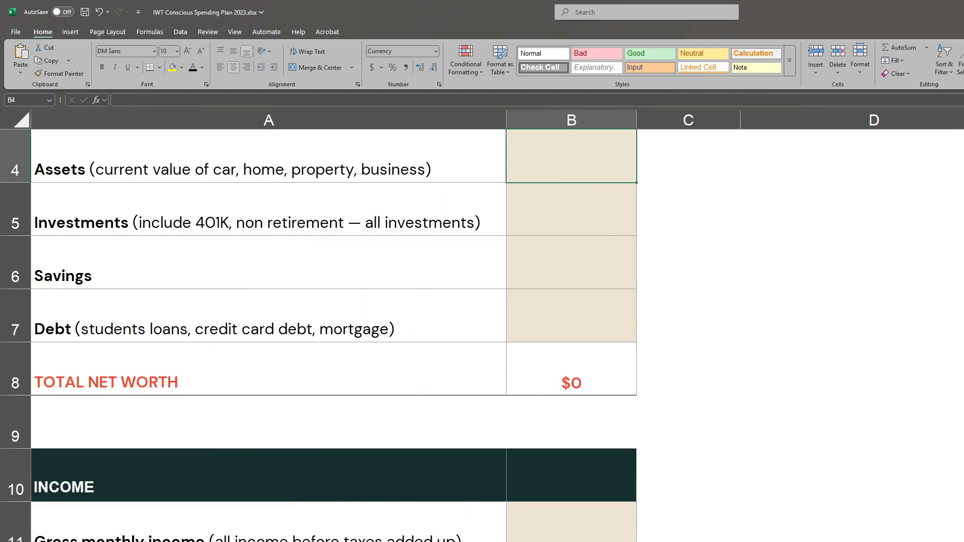
pyautogui.scroll(1, 501, 467)
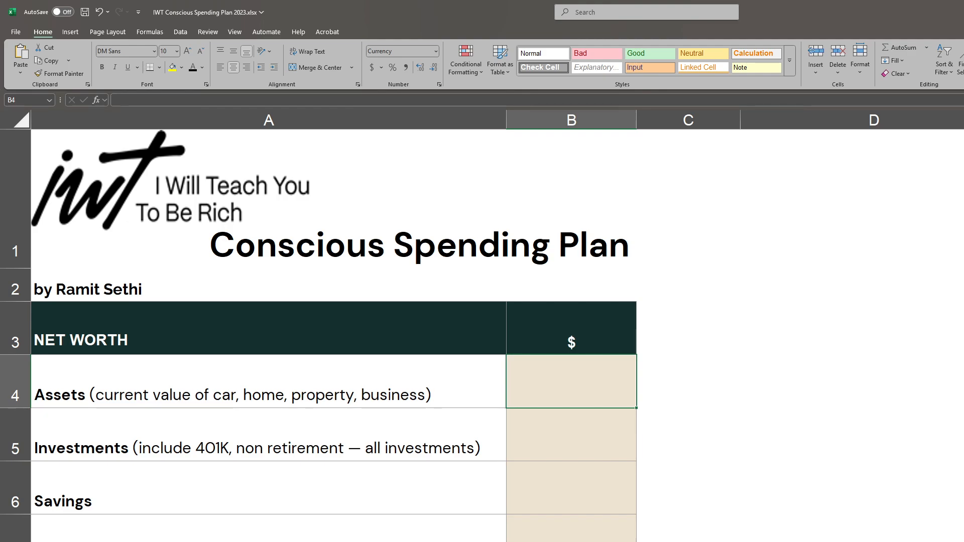
pyautogui.scroll(-10, 501, 455)
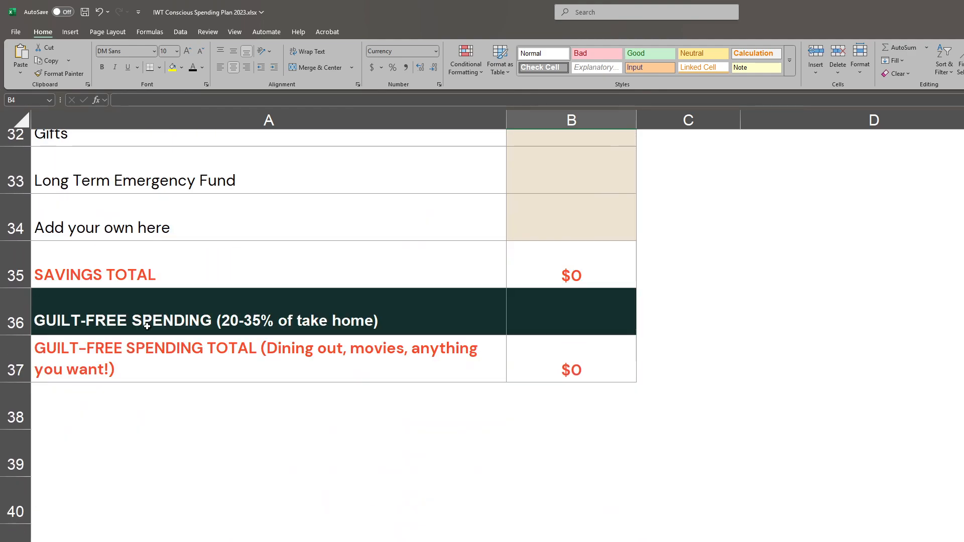
pyautogui.scroll(3, 503, 314)
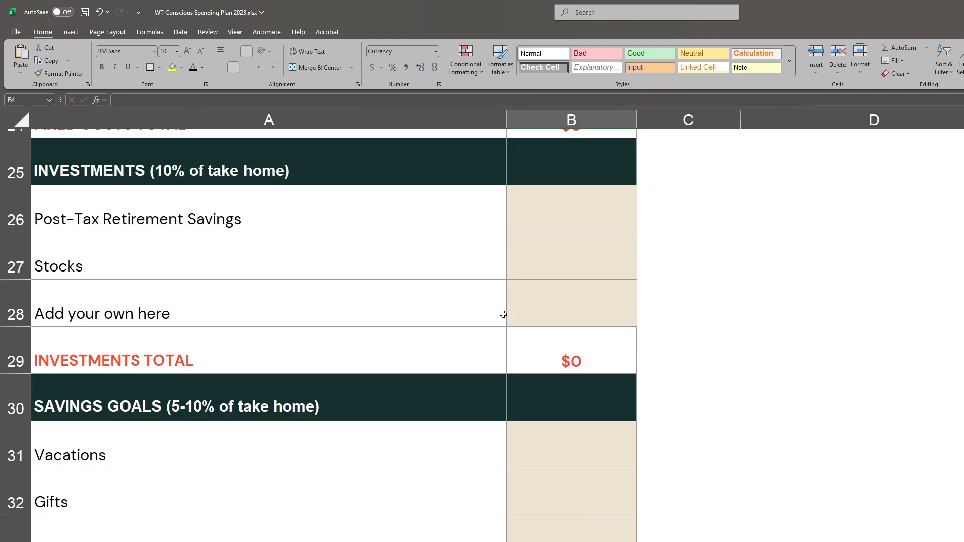
pyautogui.click(250, 404)
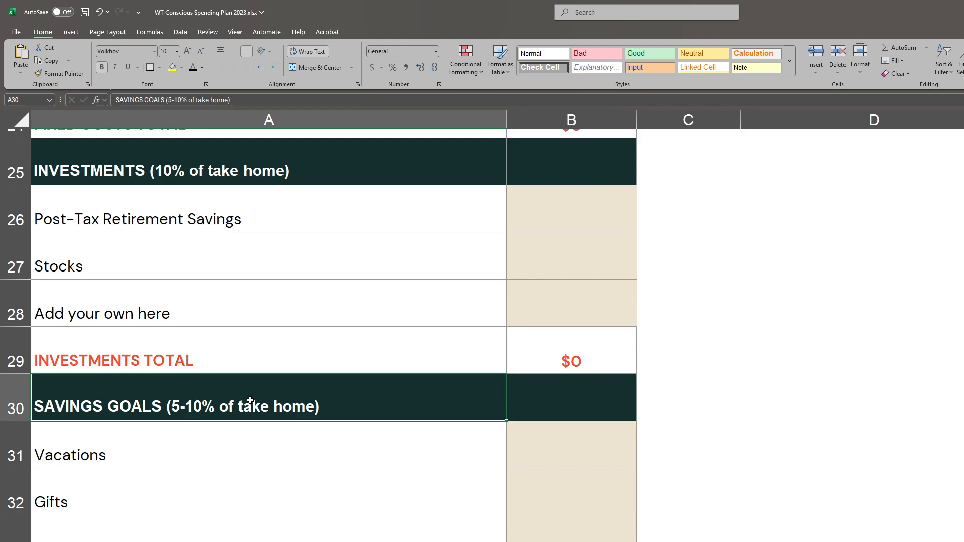
pyautogui.scroll(5, 342, 483)
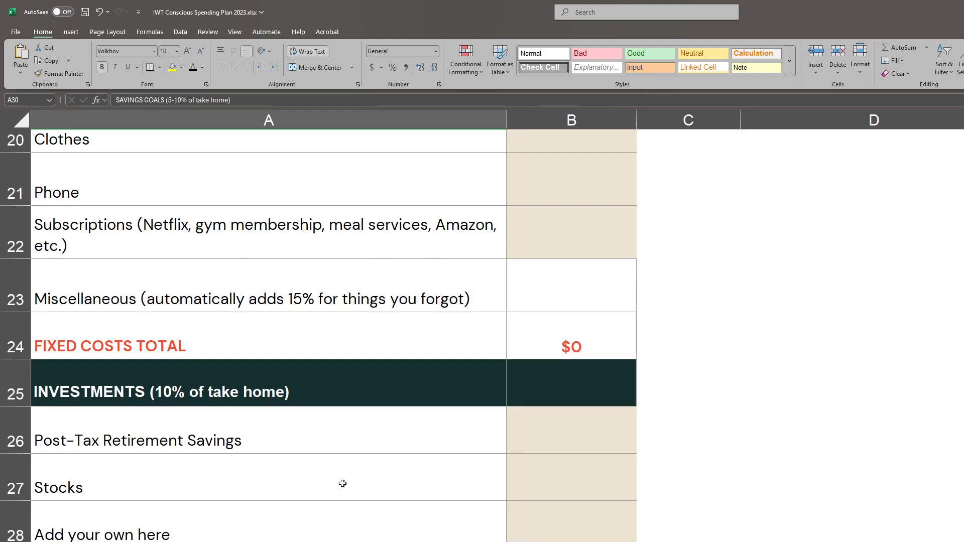
pyautogui.scroll(3, 343, 484)
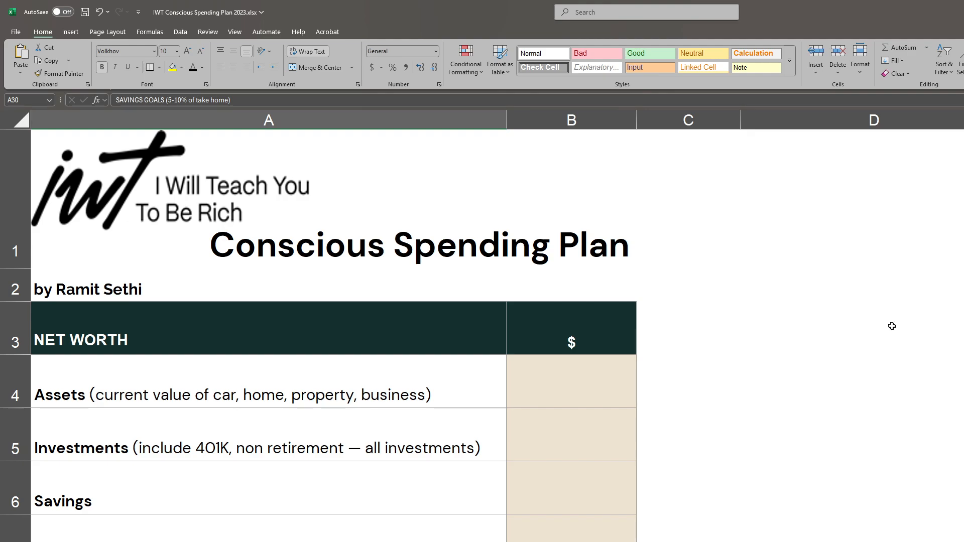
# - Enter the assets value in the net worth section as the formula =302500+14500
pyautogui.click(558, 389)
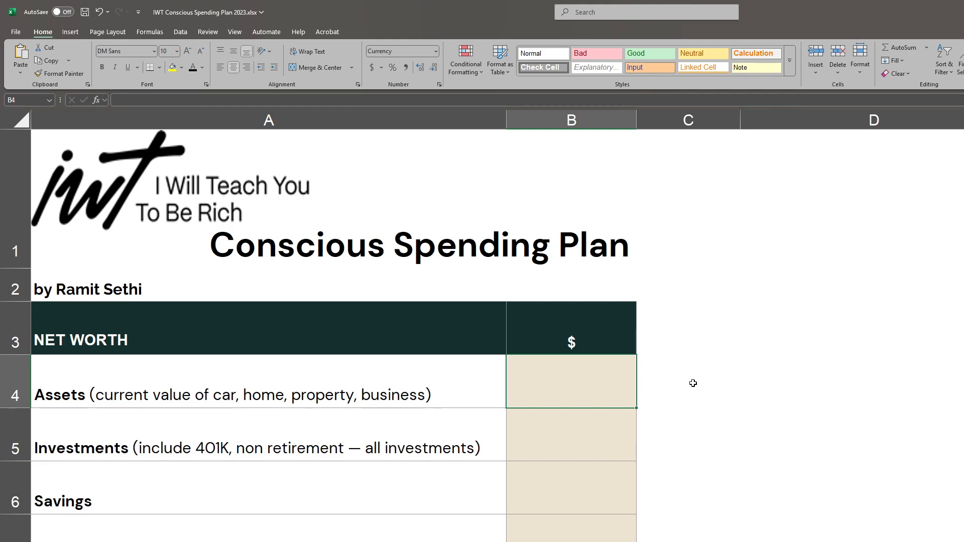
pyautogui.write('=')
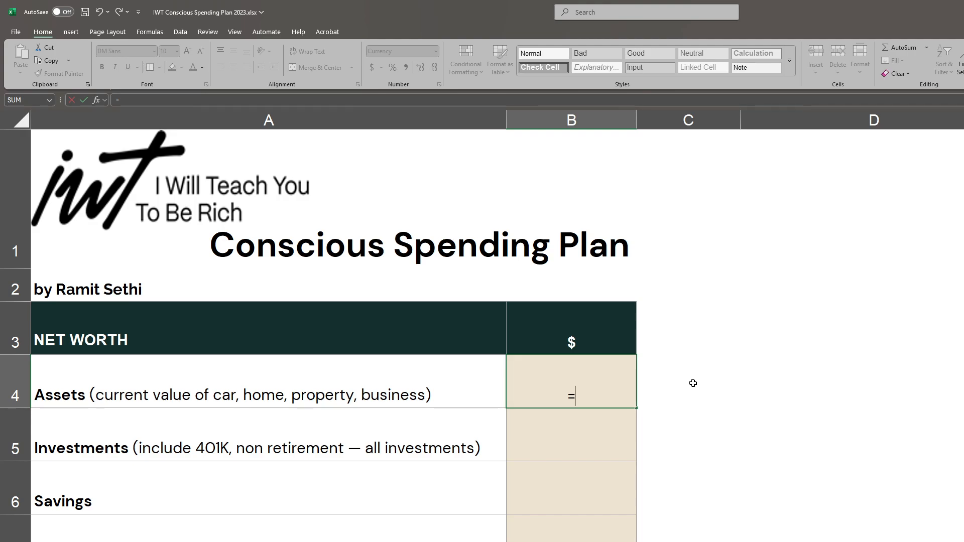
pyautogui.write('302500')
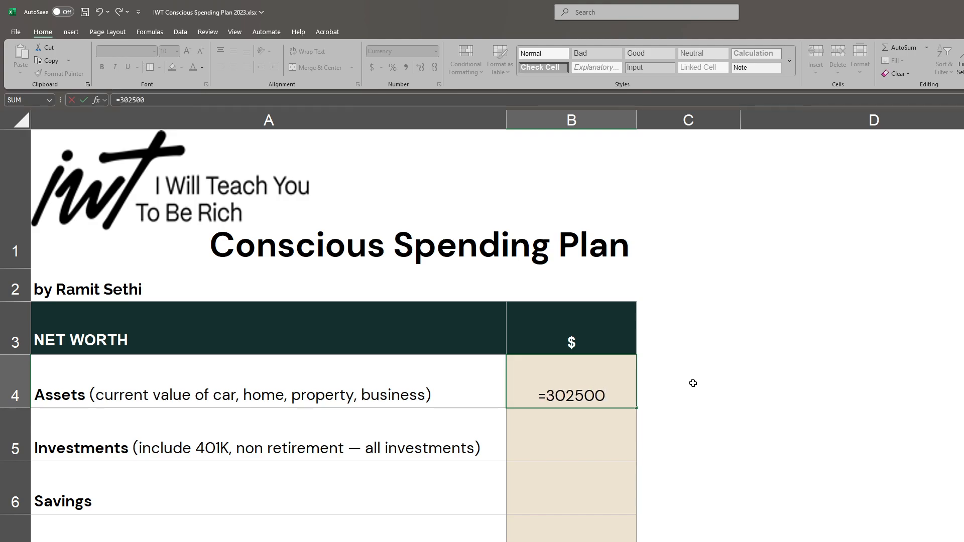
pyautogui.write('+')
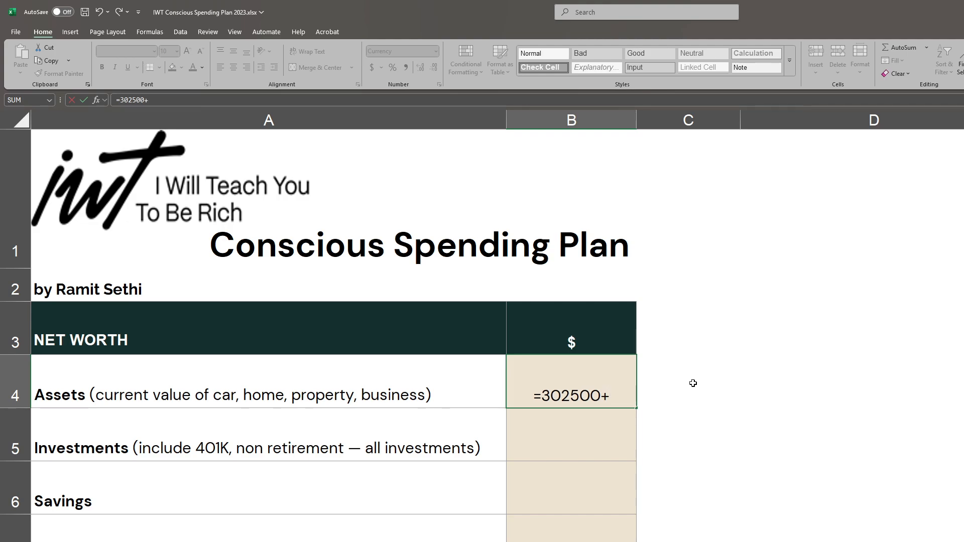
pyautogui.write('14')
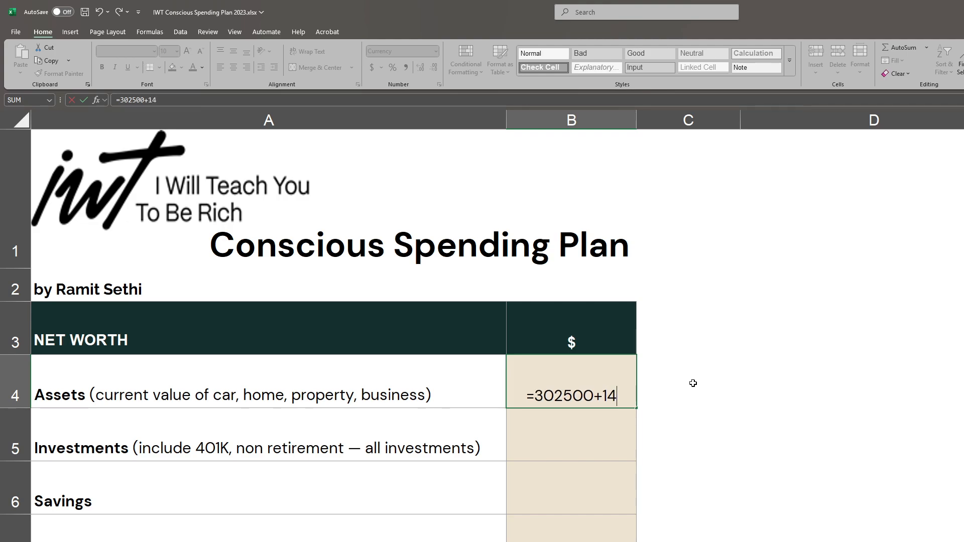
pyautogui.write('500')
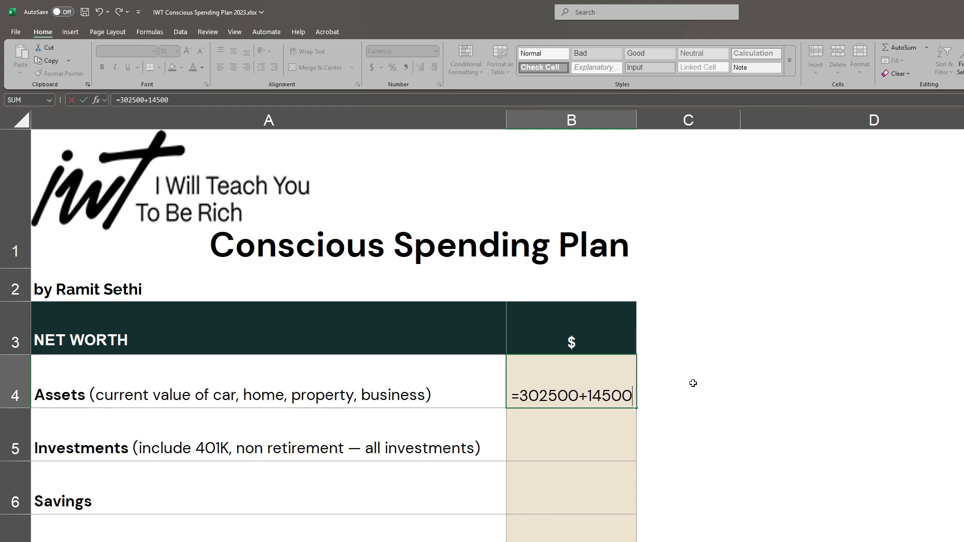
pyautogui.press('Return')
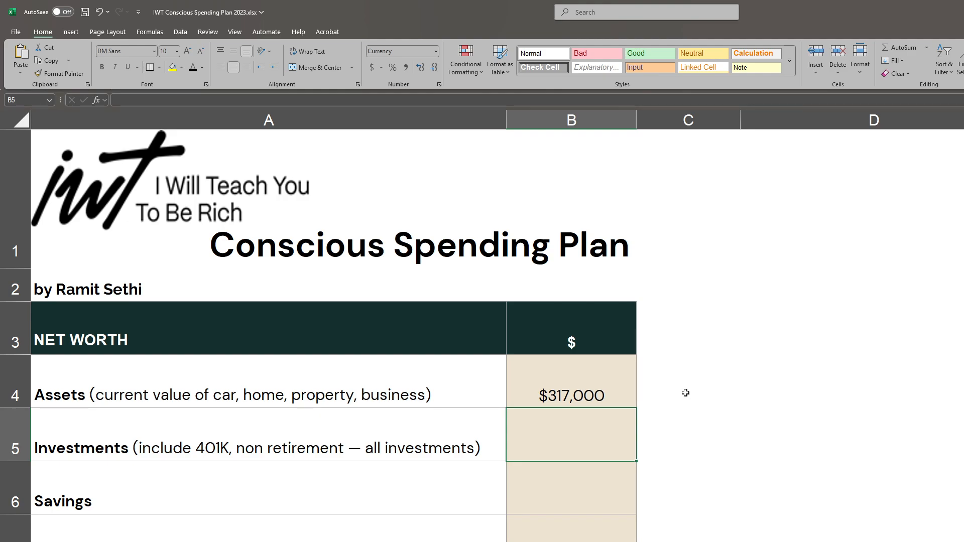
# - Enter the investments value in the net worth section as the formula =93127.76+779962.02
pyautogui.write('9')
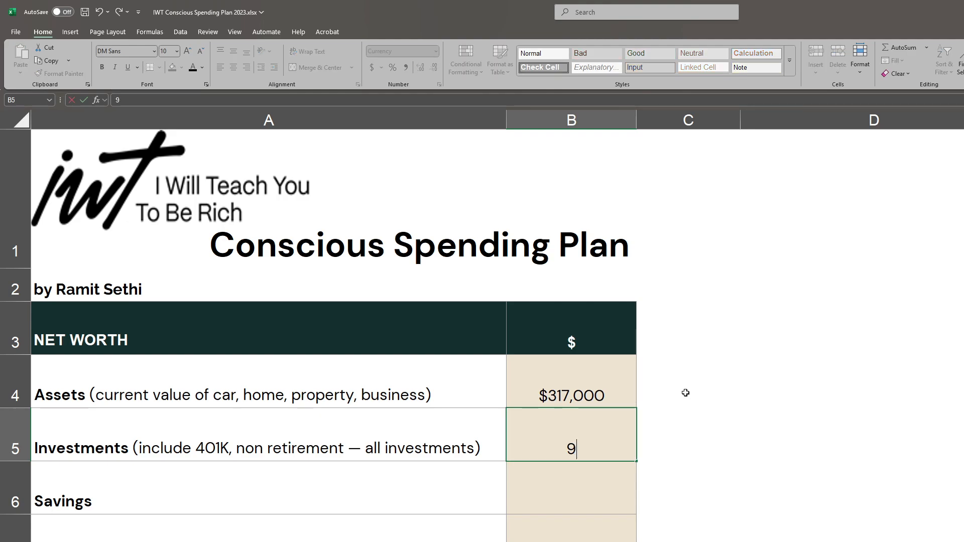
pyautogui.write('3127.76')
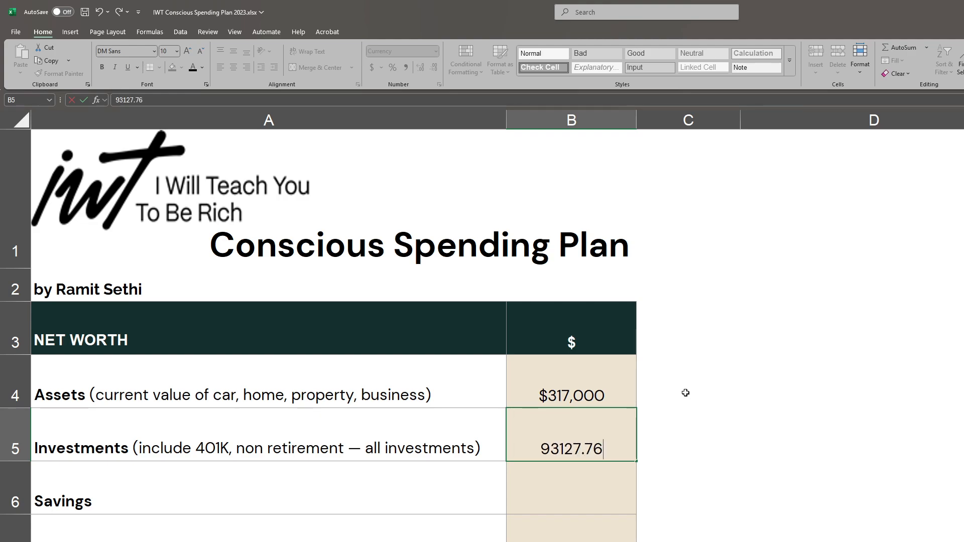
pyautogui.write('+')
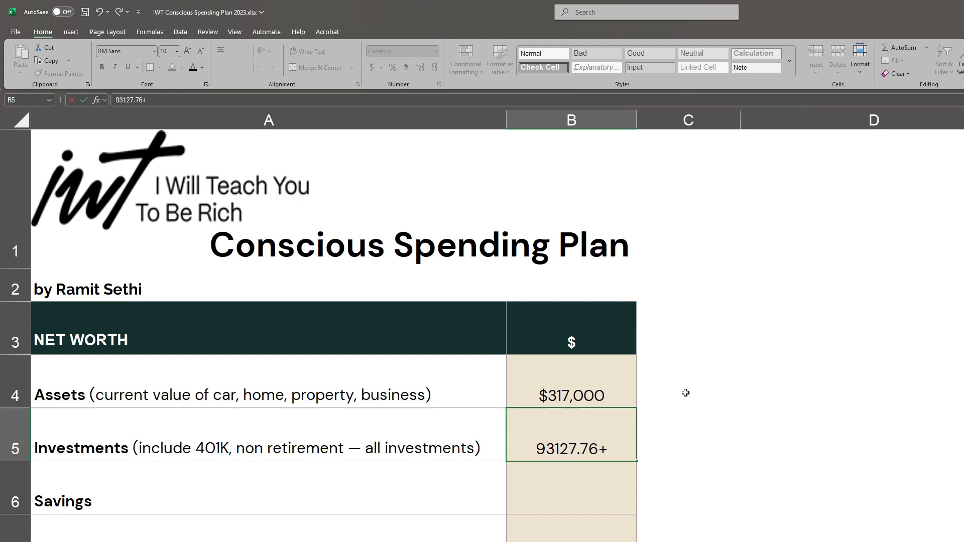
pyautogui.press('Left')
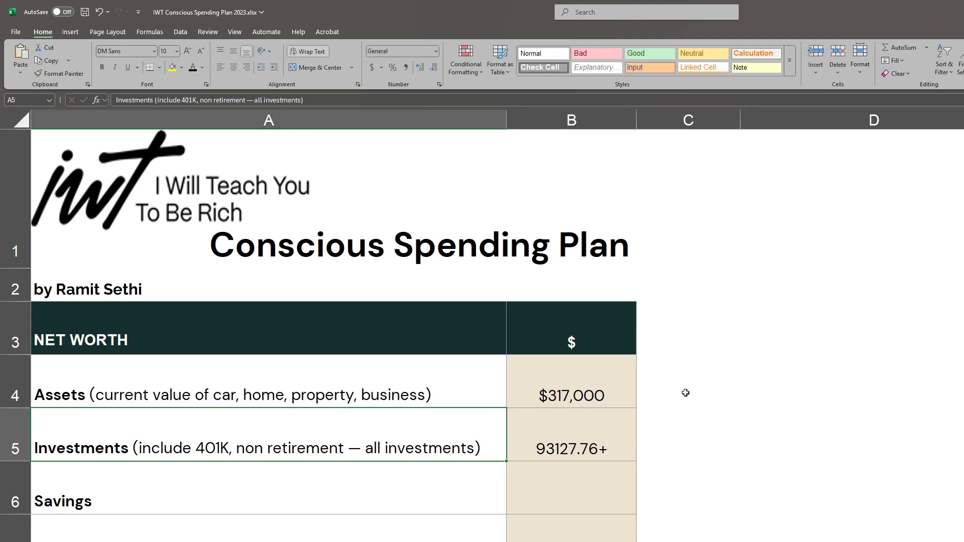
pyautogui.doubleClick(530, 449)
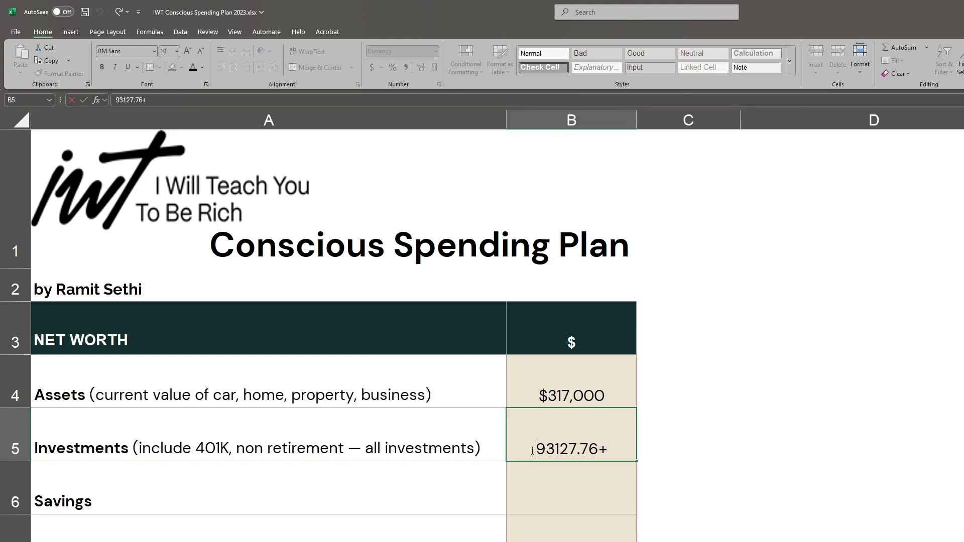
pyautogui.write('=')
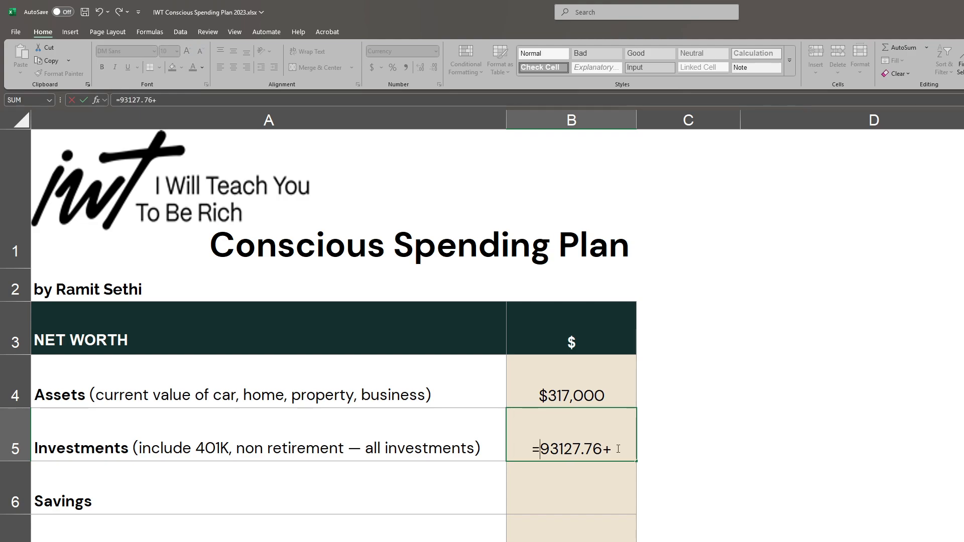
pyautogui.click(616, 448)
pyautogui.write('779')
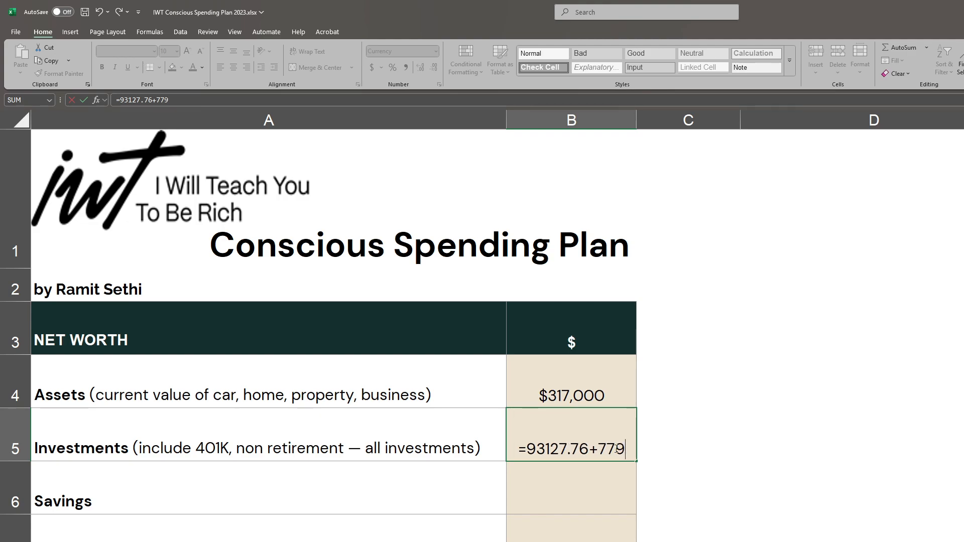
pyautogui.write('962.')
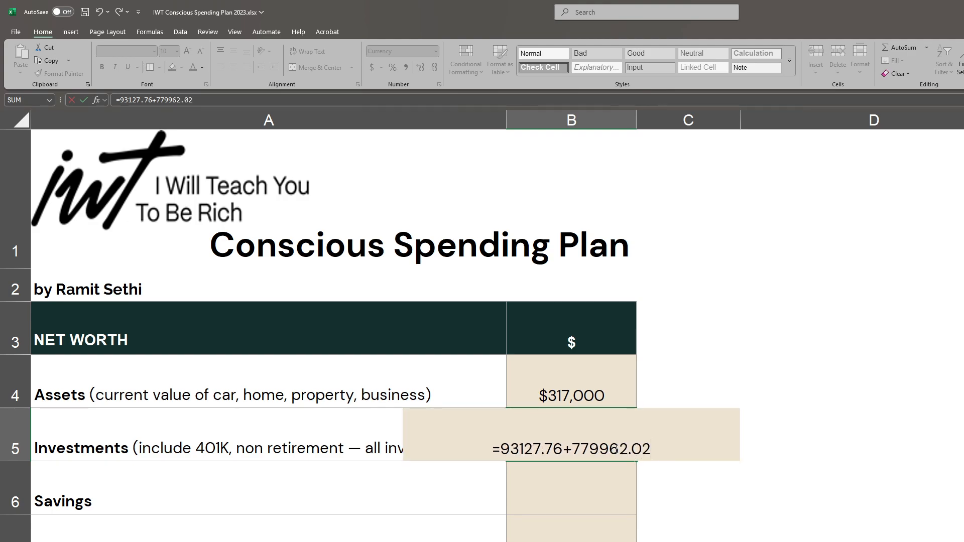
pyautogui.write('02')
pyautogui.press('Return')
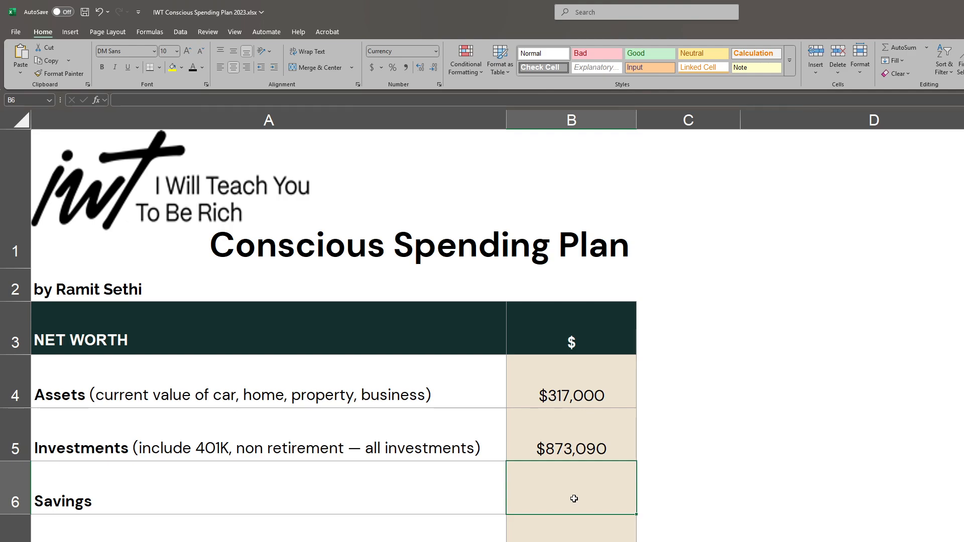
# - Enter the savings value in the net worth section as the formula =820.03+2759.61
pyautogui.write('820.03')
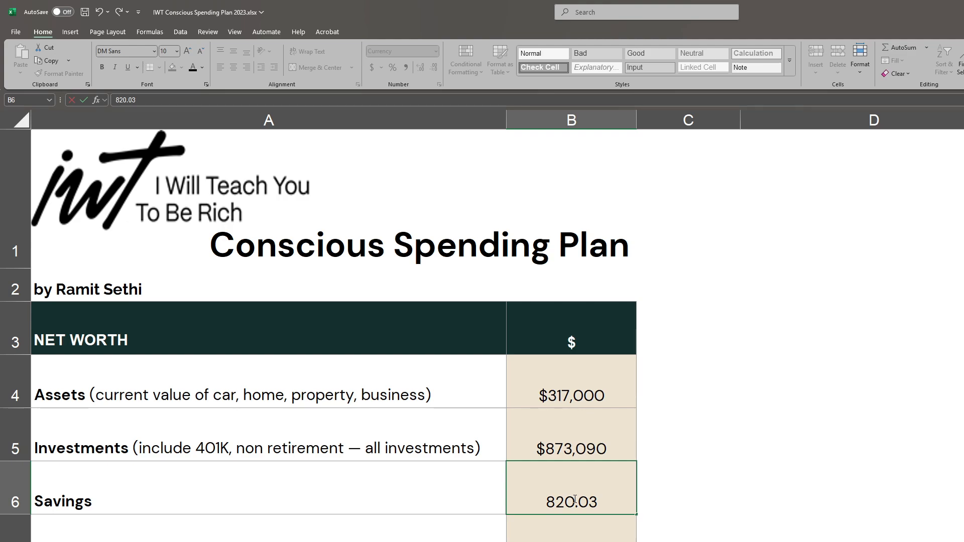
pyautogui.press('BackSpace')
pyautogui.press('BackSpace')
pyautogui.press('BackSpace')
pyautogui.press('BackSpace')
pyautogui.press('BackSpace')
pyautogui.press('BackSpace')
pyautogui.write('=820.')
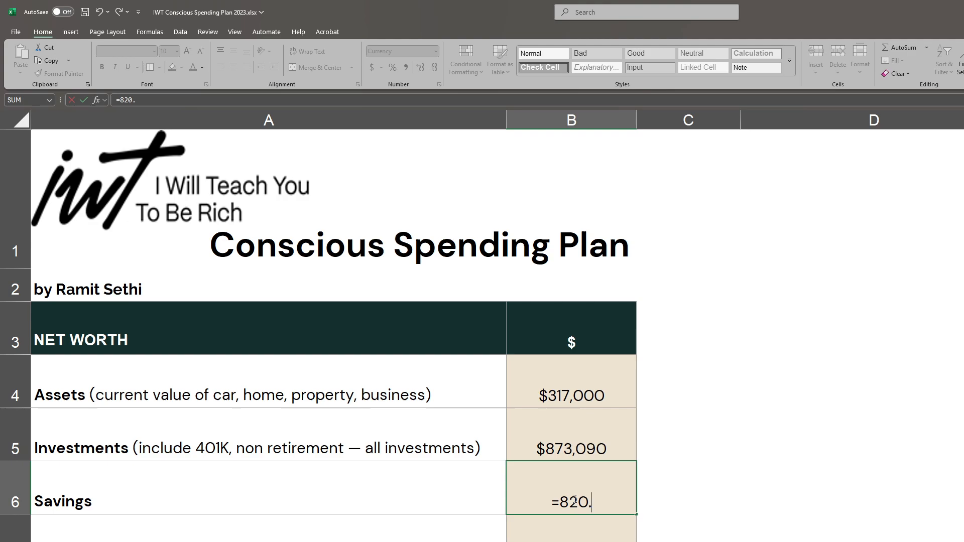
pyautogui.write('03+')
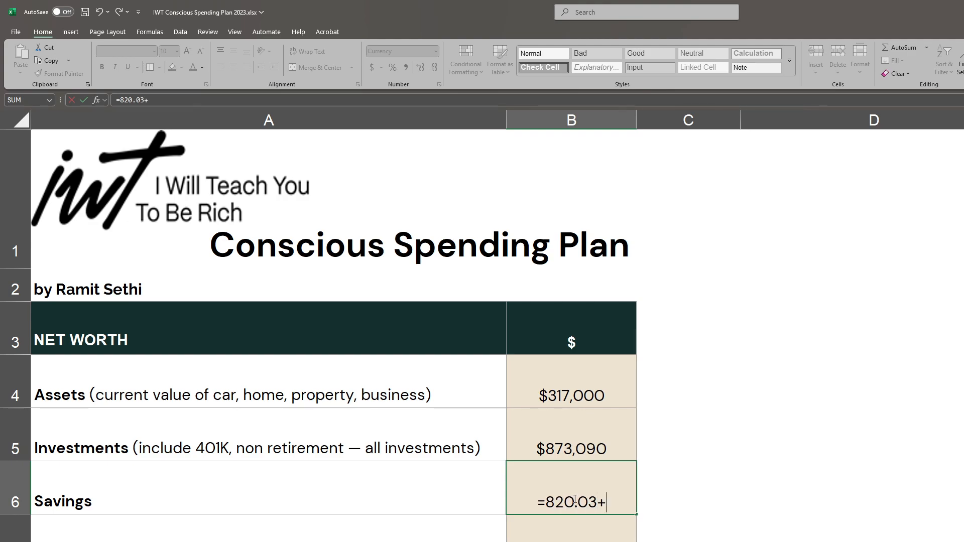
pyautogui.write('2759.61')
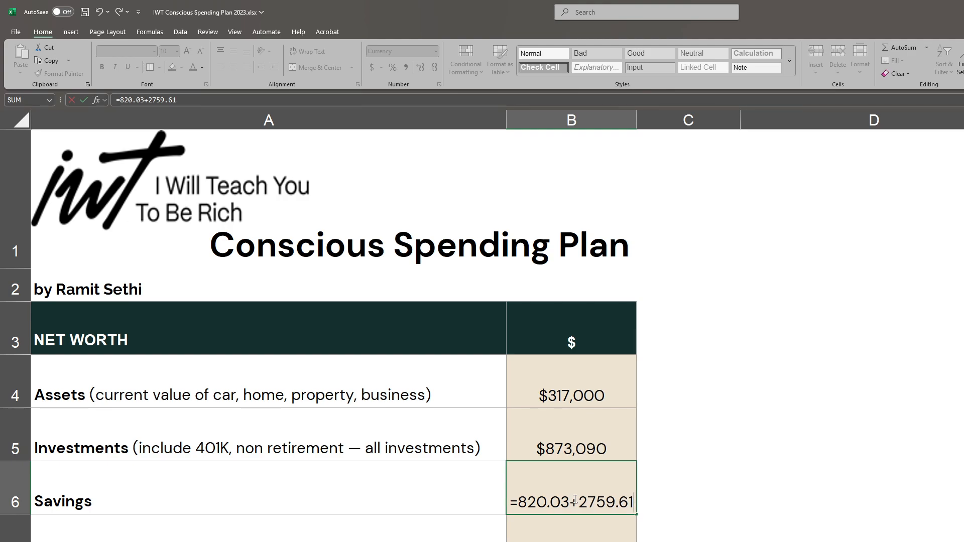
pyautogui.press('Return')
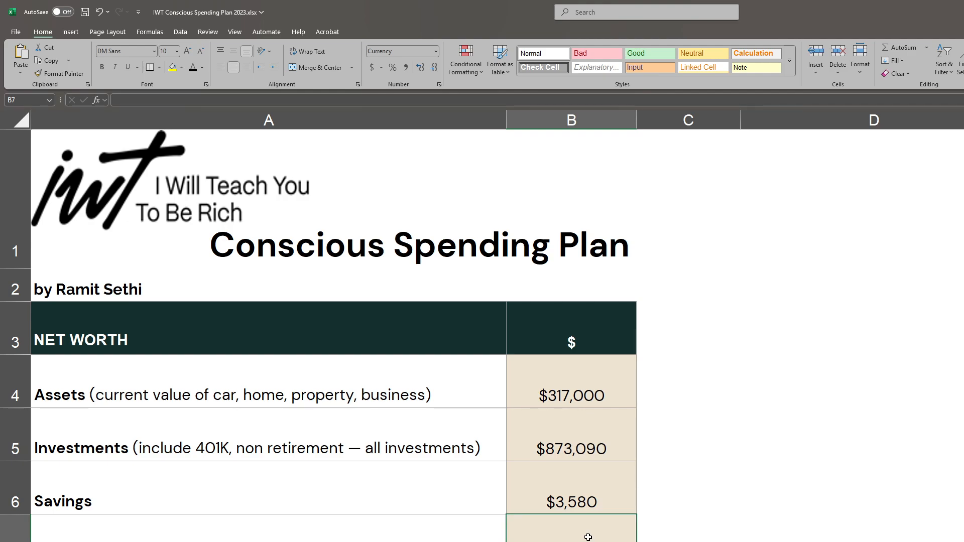
pyautogui.write('95')
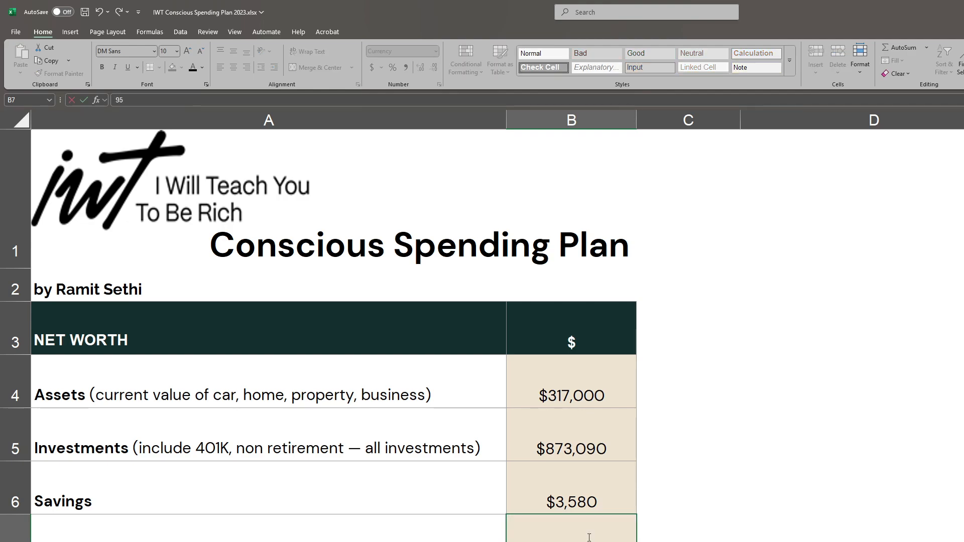
pyautogui.write('731.22')
pyautogui.press('Left')
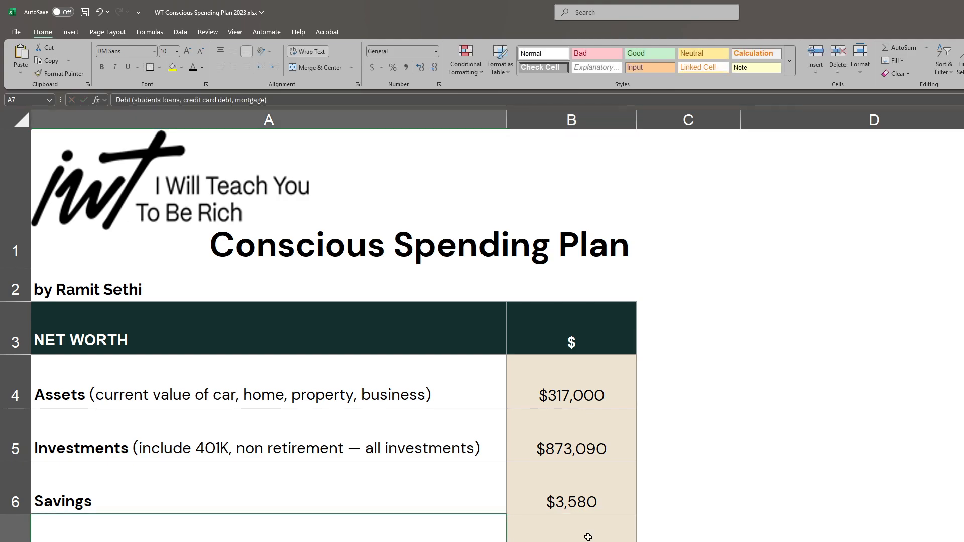
# - Enter the debt value in the net worth section as the formula =95731.22+9992.26
pyautogui.click(588, 537)
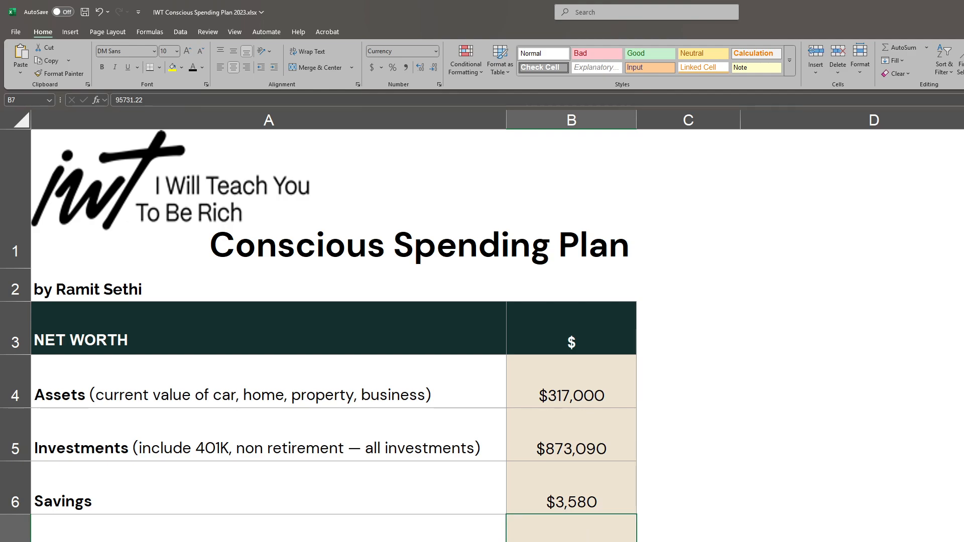
pyautogui.write('=')
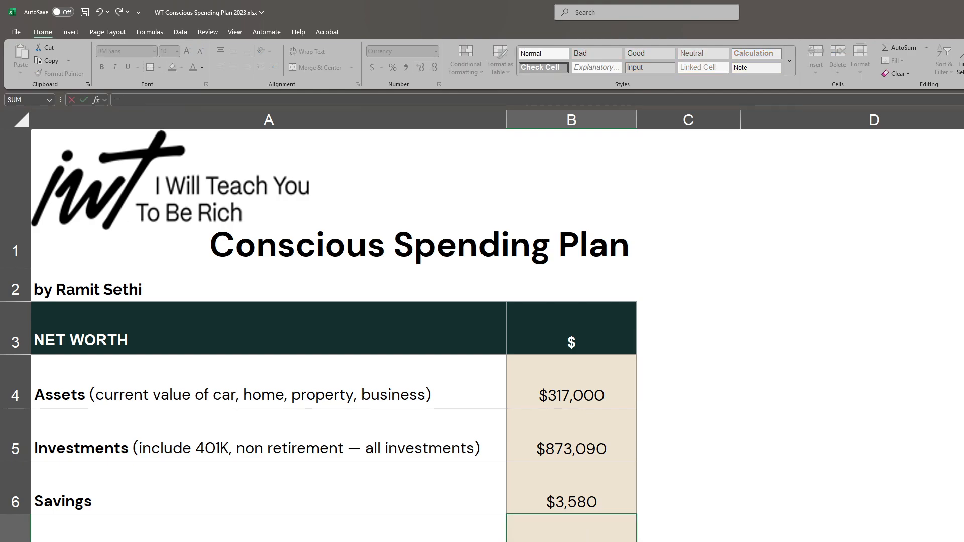
pyautogui.write('95731')
pyautogui.write('.22+9992.2')
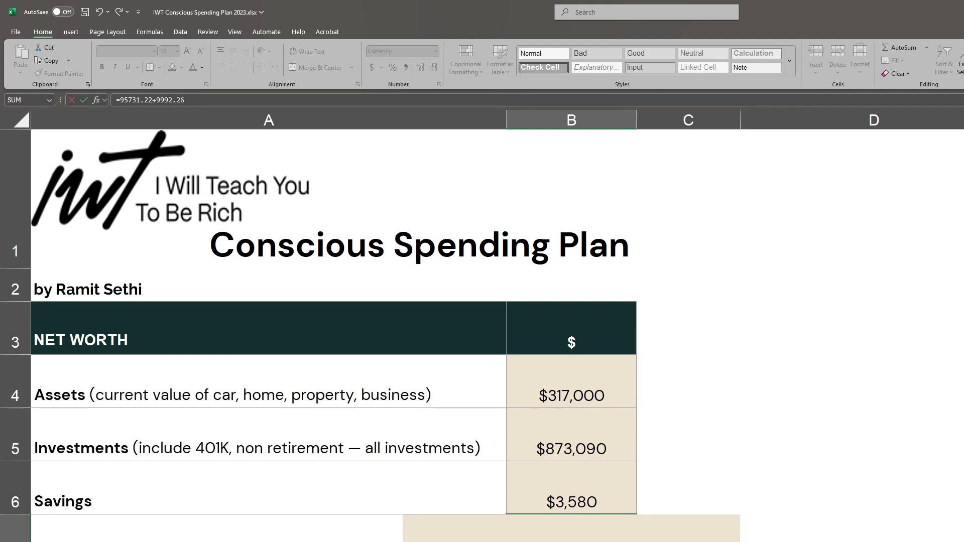
pyautogui.write('6')
pyautogui.press('Return')
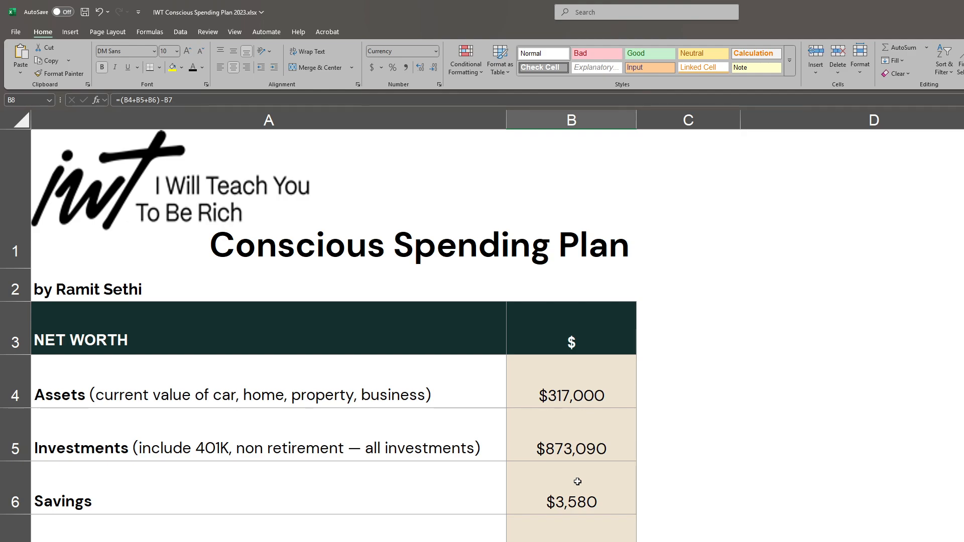
# - Select the empty value cell for gross monthly income in the income section
pyautogui.scroll(-1, 577, 481)
pyautogui.scroll(-1, 577, 481)
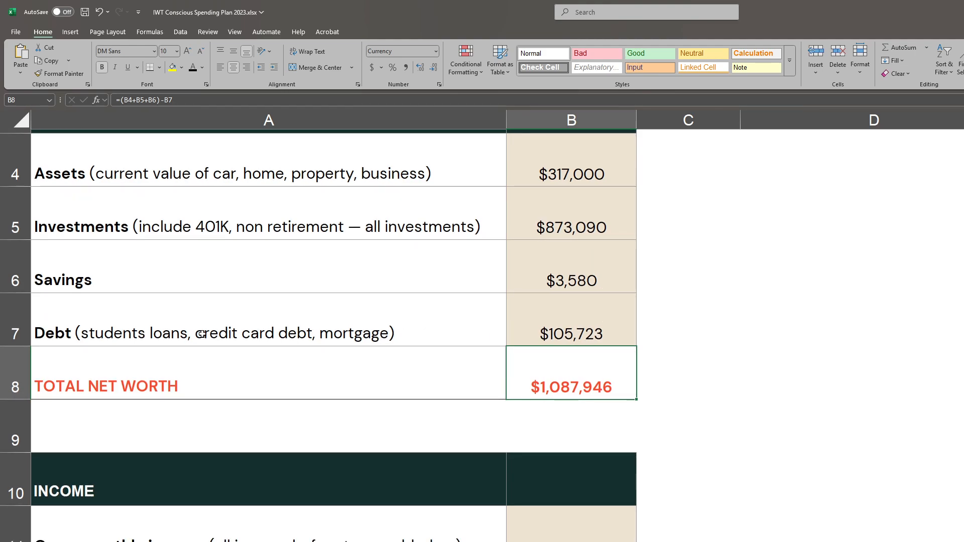
pyautogui.scroll(-1, 472, 409)
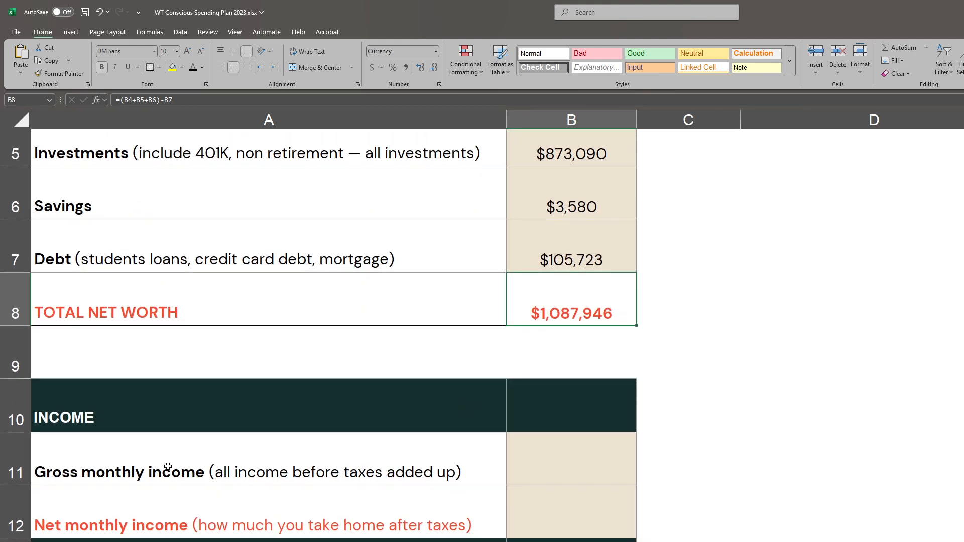
pyautogui.click(531, 445)
pyautogui.scroll(-1, 510, 450)
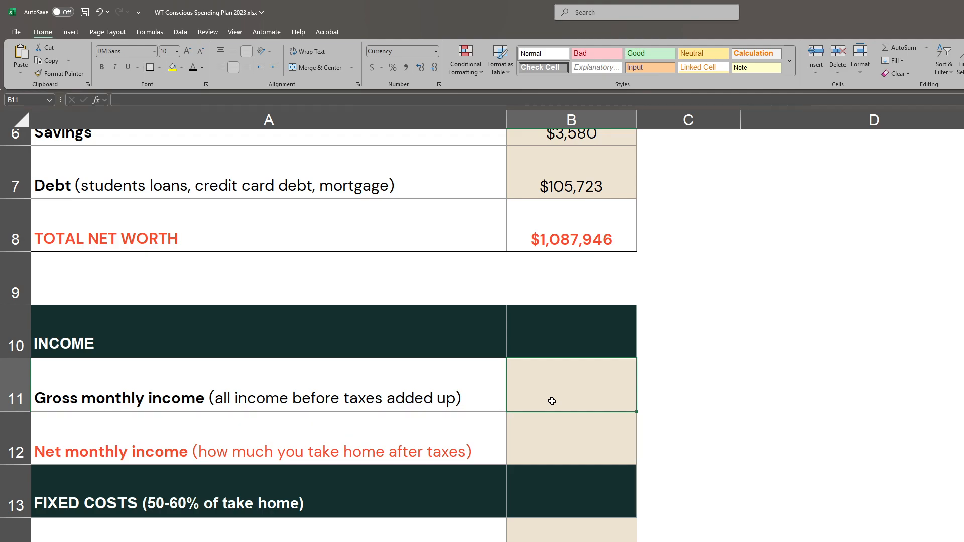
pyautogui.write('805')
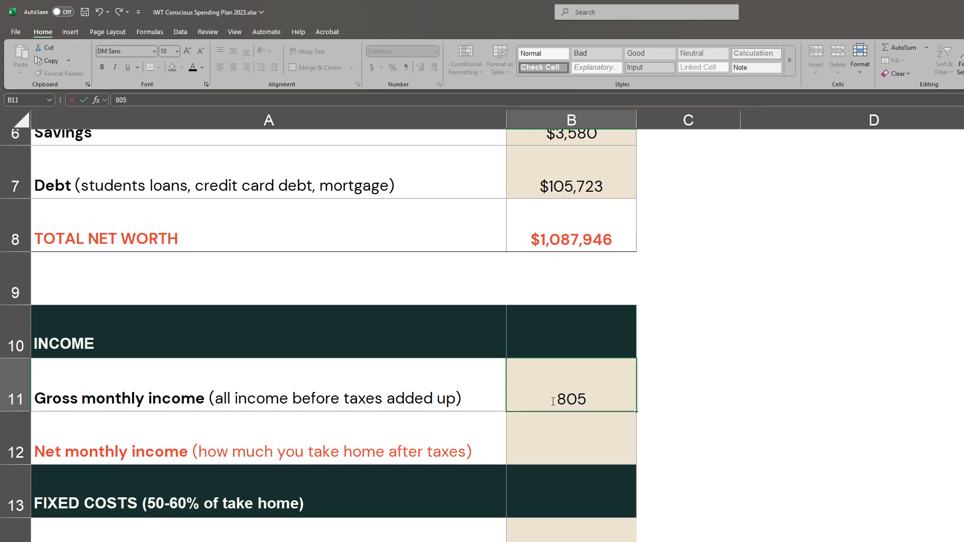
pyautogui.write('0.16')
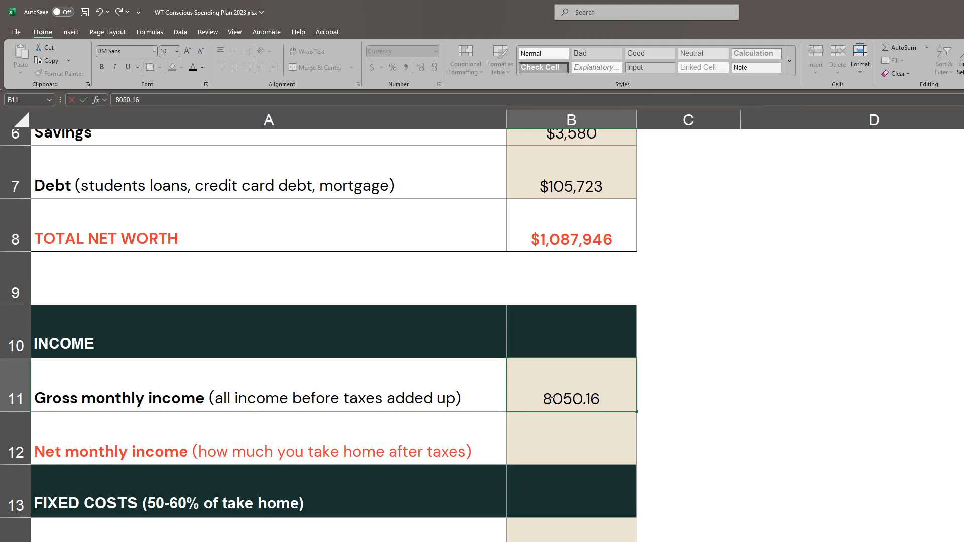
pyautogui.press('BackSpace')
pyautogui.press('BackSpace')
pyautogui.press('BackSpace')
pyautogui.press('BackSpace')
pyautogui.press('BackSpace')
pyautogui.press('BackSpace')
pyautogui.press('BackSpace')
pyautogui.write('=8050.')
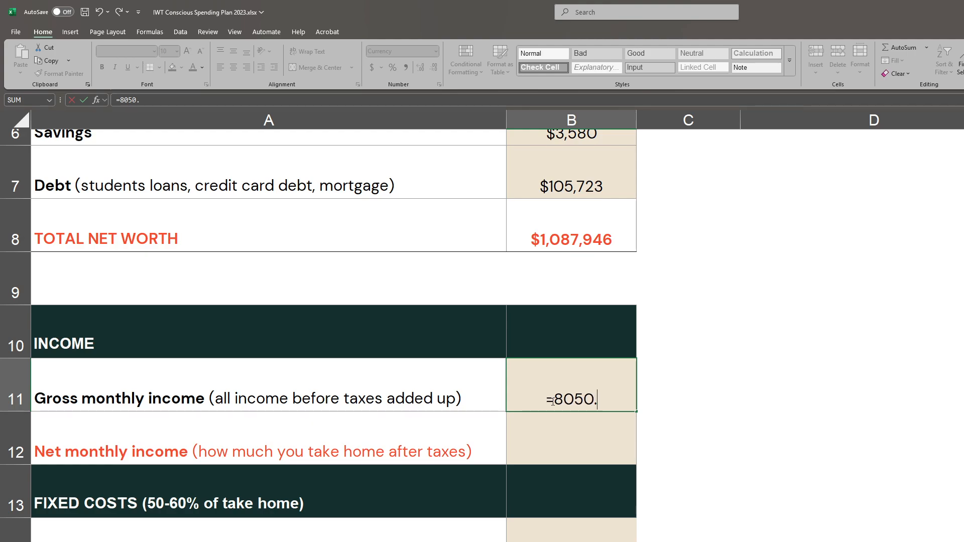
pyautogui.write('16+')
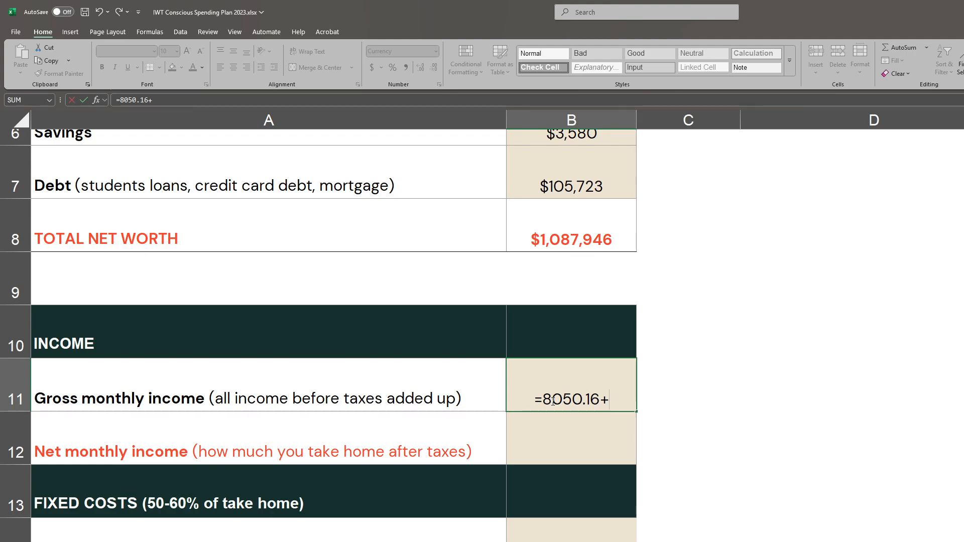
pyautogui.write('5399.9')
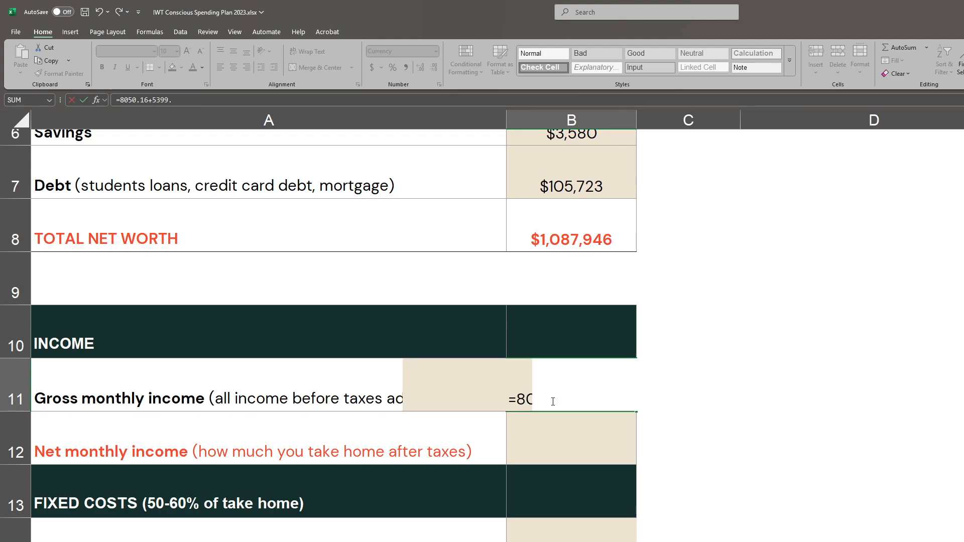
pyautogui.press('BackSpace')
pyautogui.press('BackSpace')
pyautogui.press('BackSpace')
pyautogui.press('BackSpace')
pyautogui.press('BackSpace')
pyautogui.press('BackSpace')
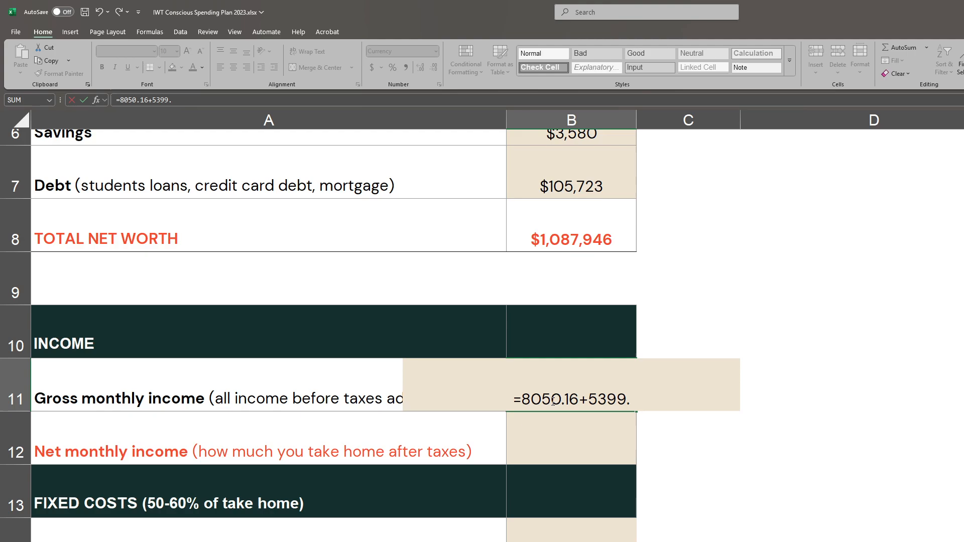
pyautogui.press('BackSpace')
pyautogui.press('BackSpace')
pyautogui.press('BackSpace')
pyautogui.press('BackSpace')
pyautogui.press('BackSpace')
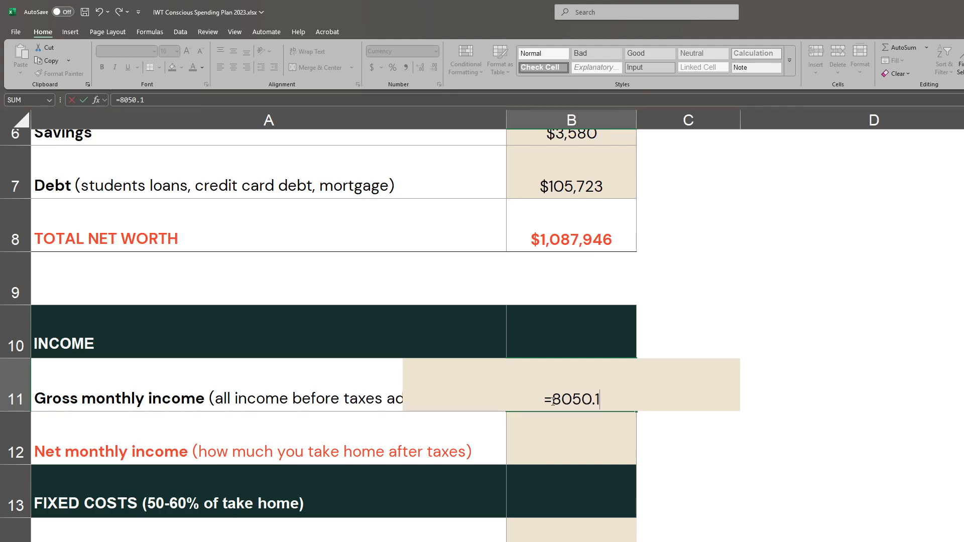
pyautogui.press('BackSpace')
pyautogui.press('BackSpace')
pyautogui.press('BackSpace')
pyautogui.press('BackSpace')
# - Enter 8050.16 as the gross monthly income and 5399.90 as the net monthly income
pyautogui.write('8050.16')
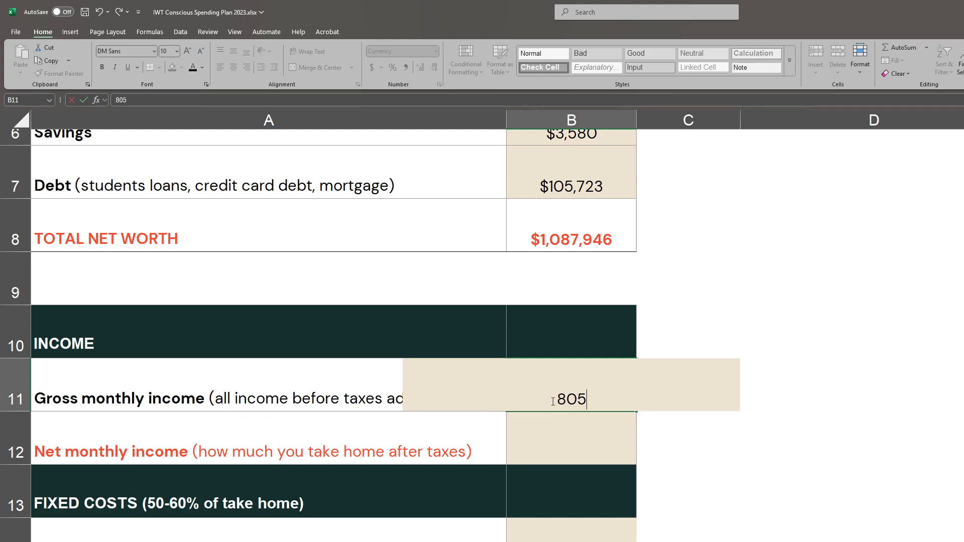
pyautogui.press('Return')
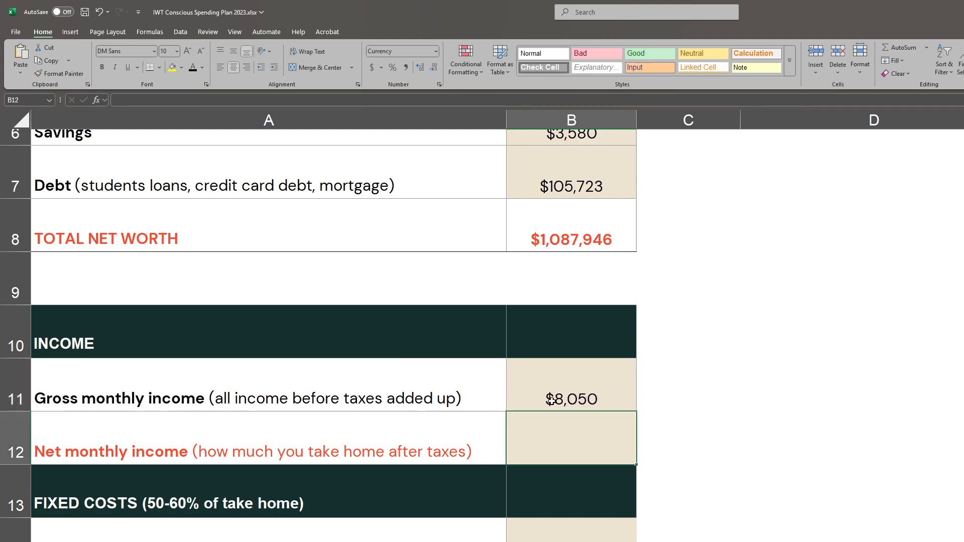
pyautogui.write('5399.90')
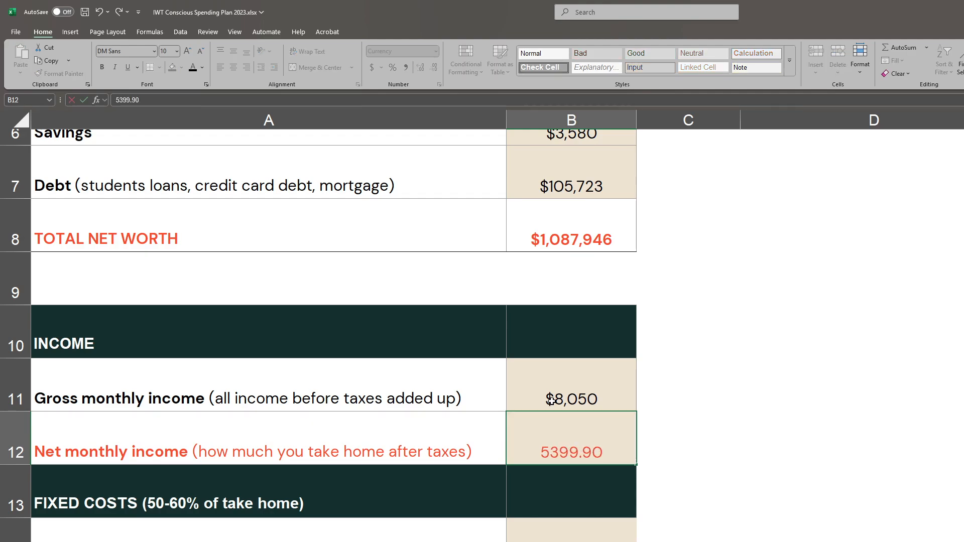
pyautogui.press('Return')
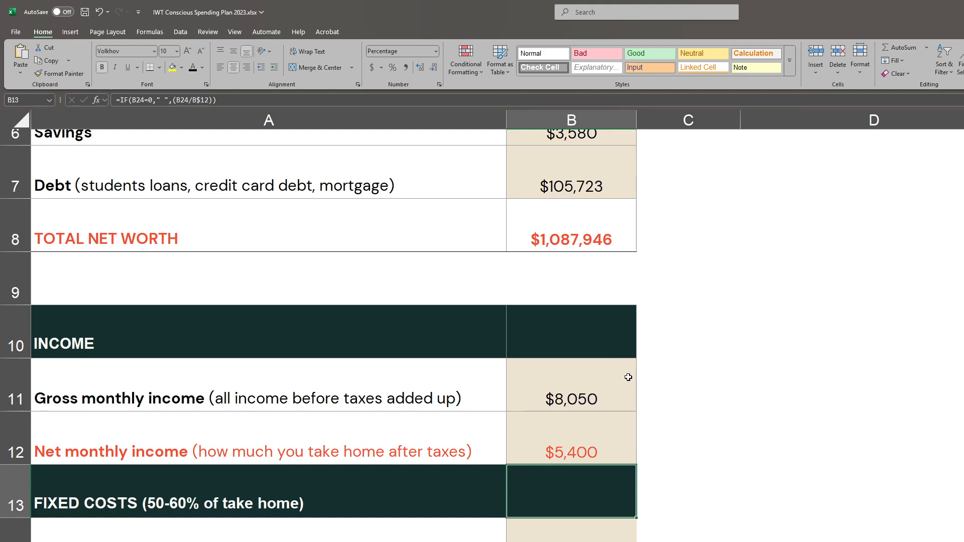
# - In the fixed costs section, enter 1147.12 for rent / mortgage and 592.71 for utilities
pyautogui.scroll(-1, 628, 377)
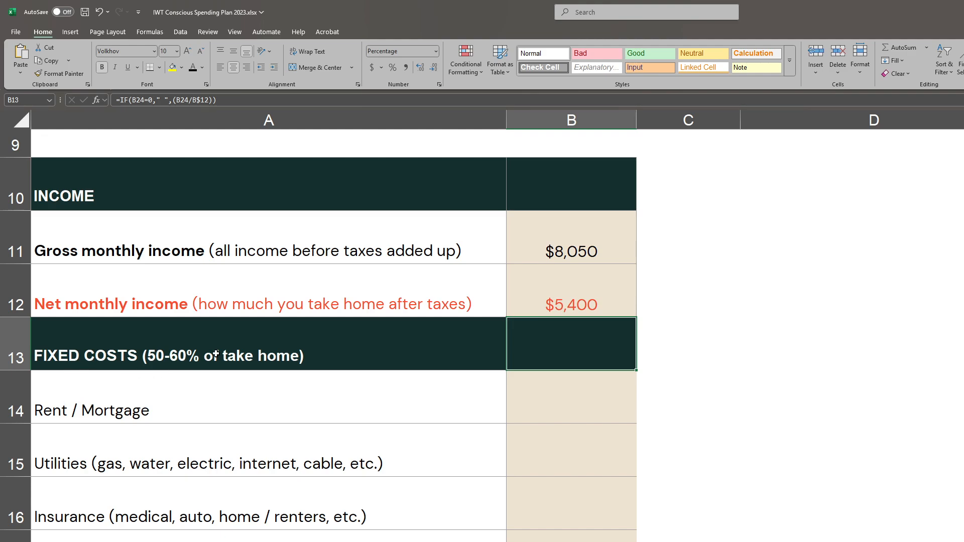
pyautogui.click(586, 399)
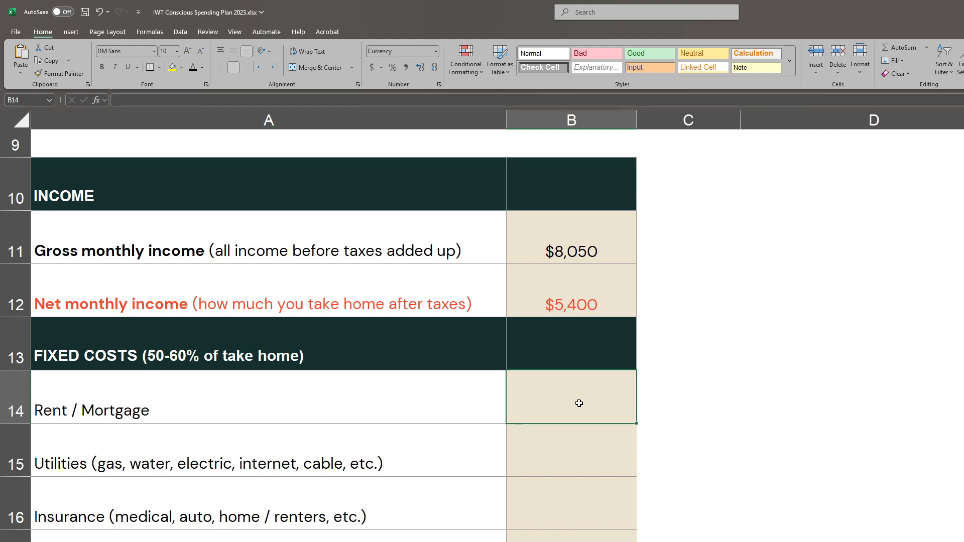
pyautogui.write('1147.12')
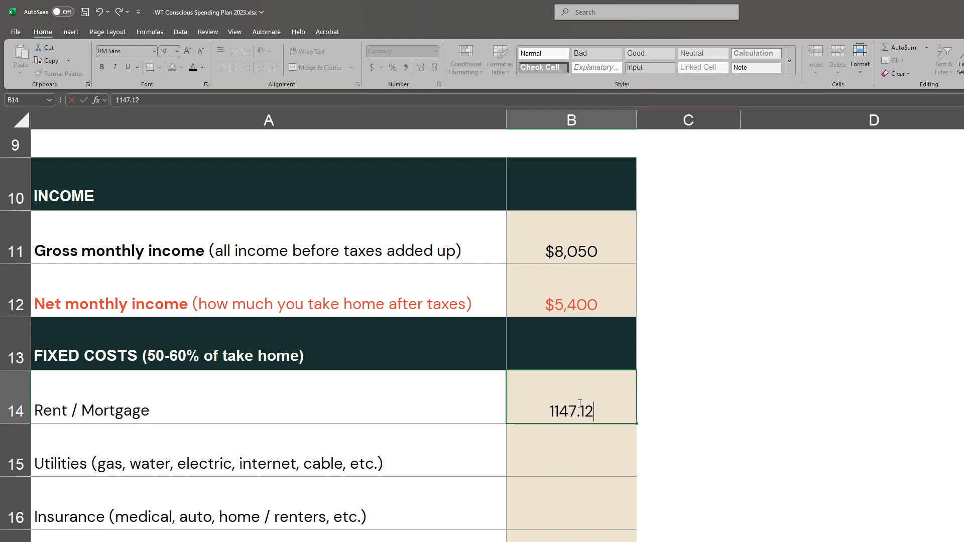
pyautogui.press('Return')
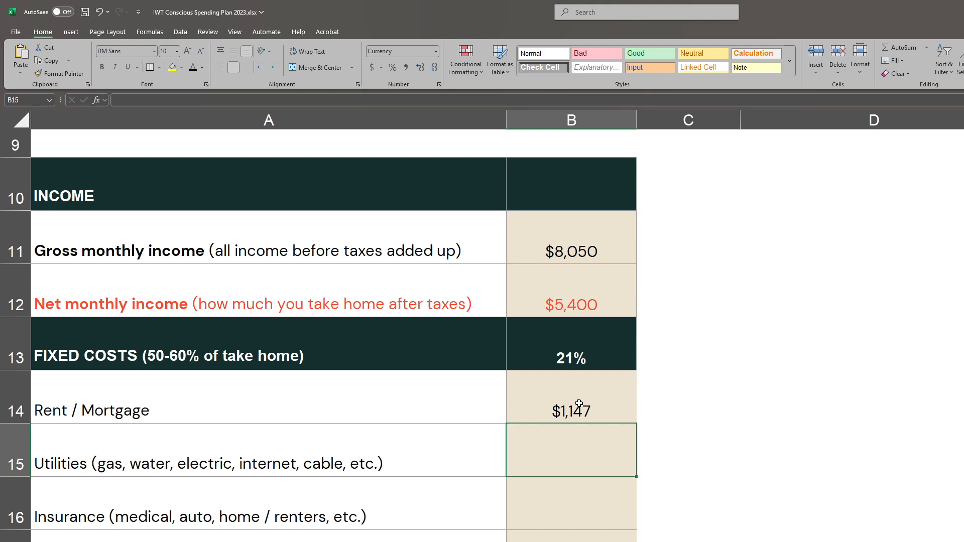
pyautogui.write('592.71')
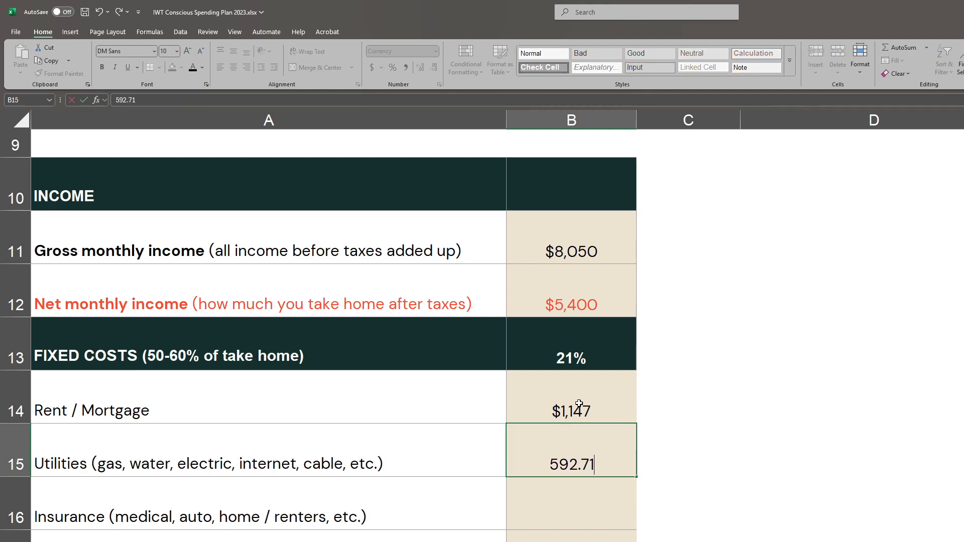
pyautogui.press('Return')
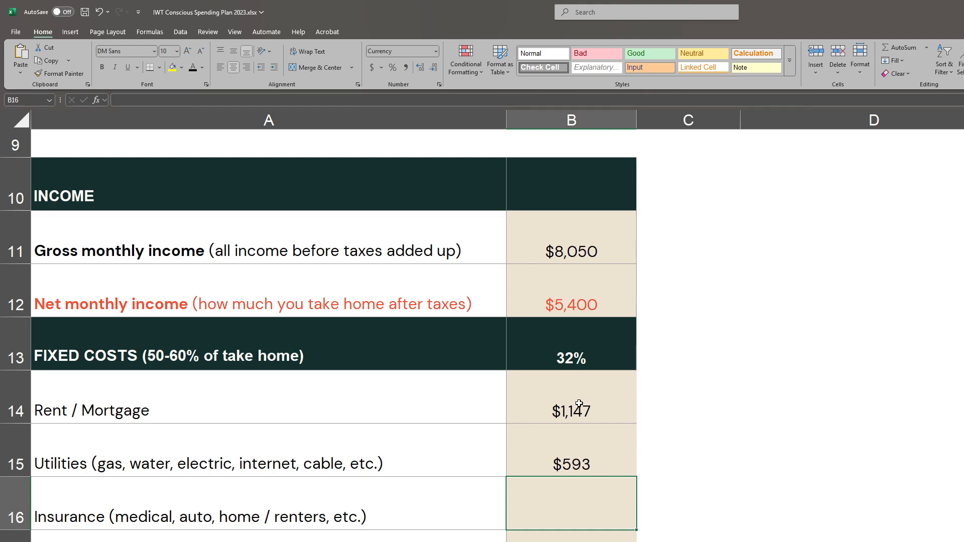
# - Enter 57.55 for insurance and the formula =30+20+2.78+42 for car payment / transportation in the fixed costs
pyautogui.write('57.55')
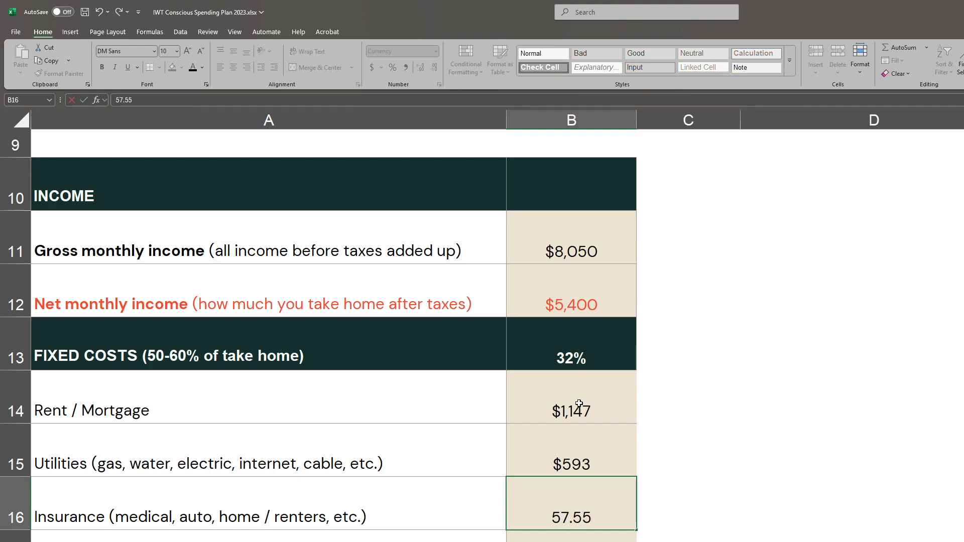
pyautogui.press('Return')
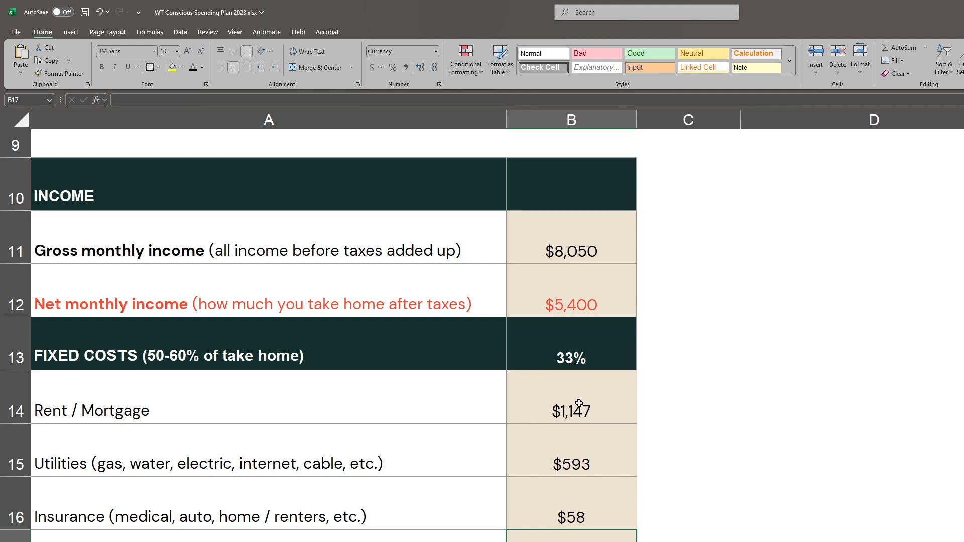
pyautogui.write('=30+20+2.78')
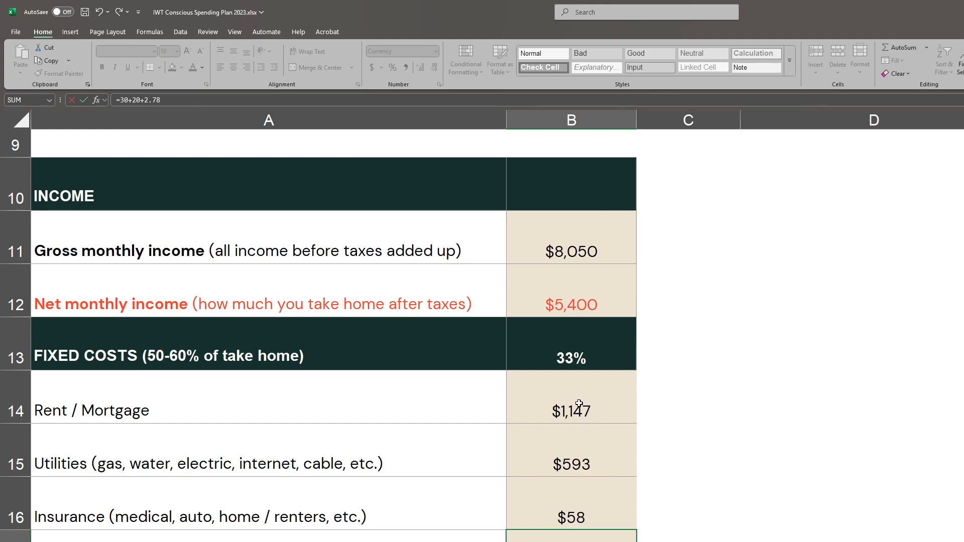
pyautogui.write('+42')
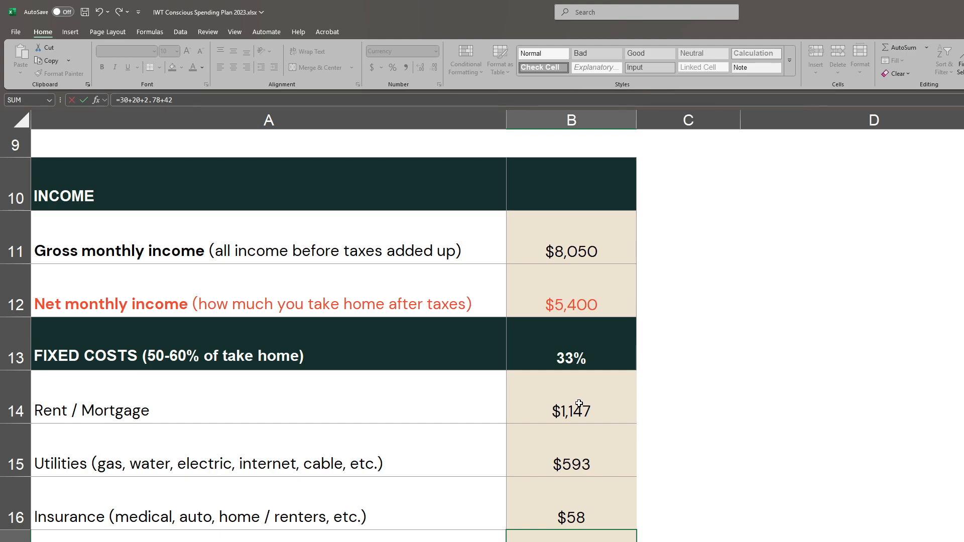
pyautogui.press('Return')
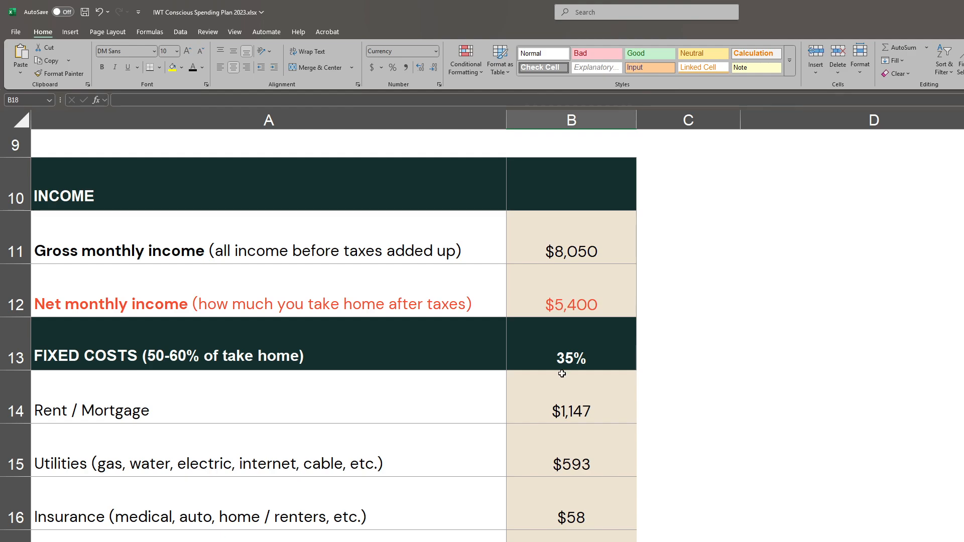
# - Enter 413 for groceries and 10 for clothes in the fixed costs section
pyautogui.scroll(-2, 561, 372)
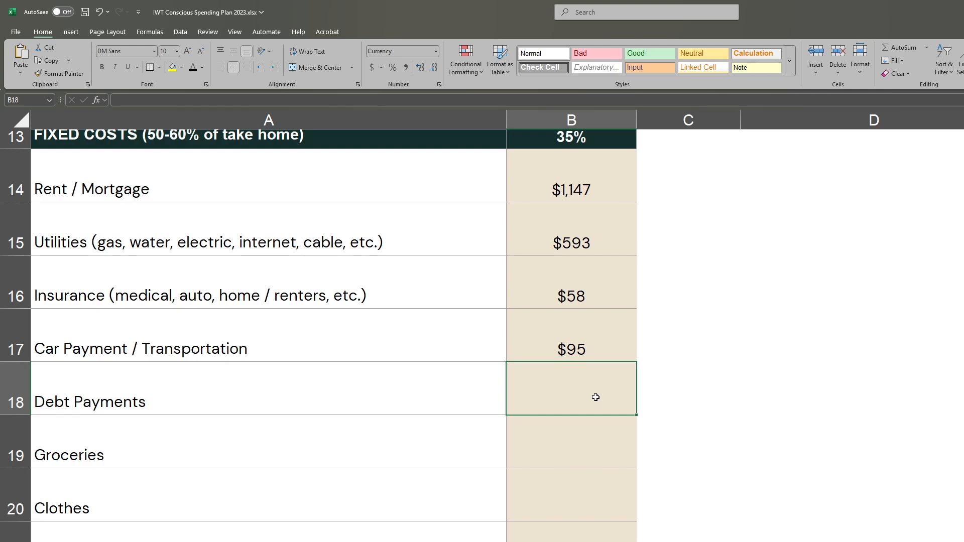
pyautogui.scroll(2, 595, 397)
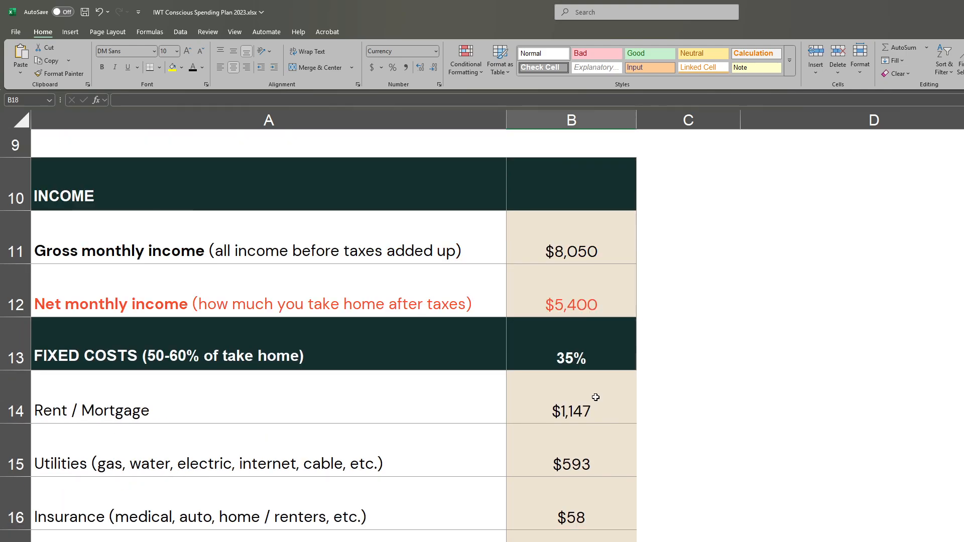
pyautogui.scroll(4, 595, 397)
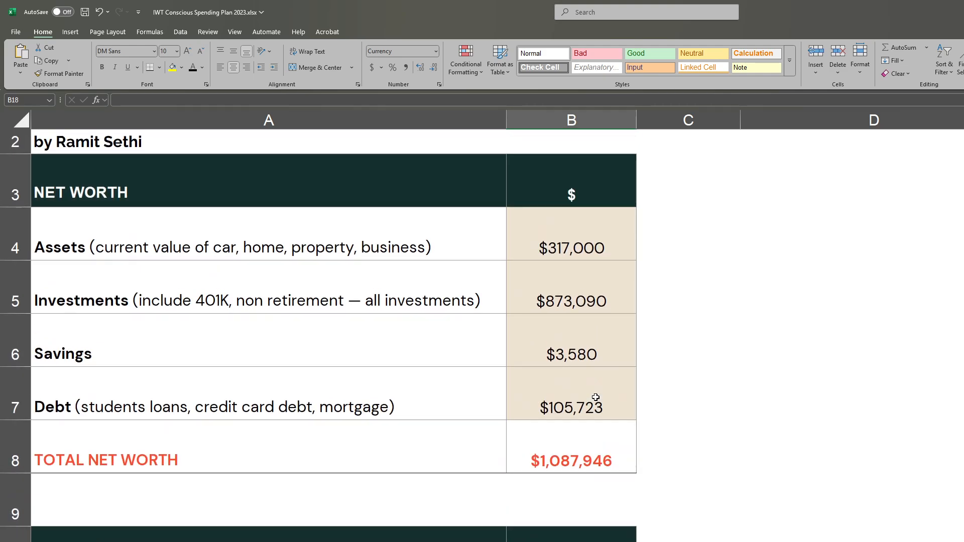
pyautogui.scroll(-3, 596, 397)
pyautogui.scroll(-1, 595, 397)
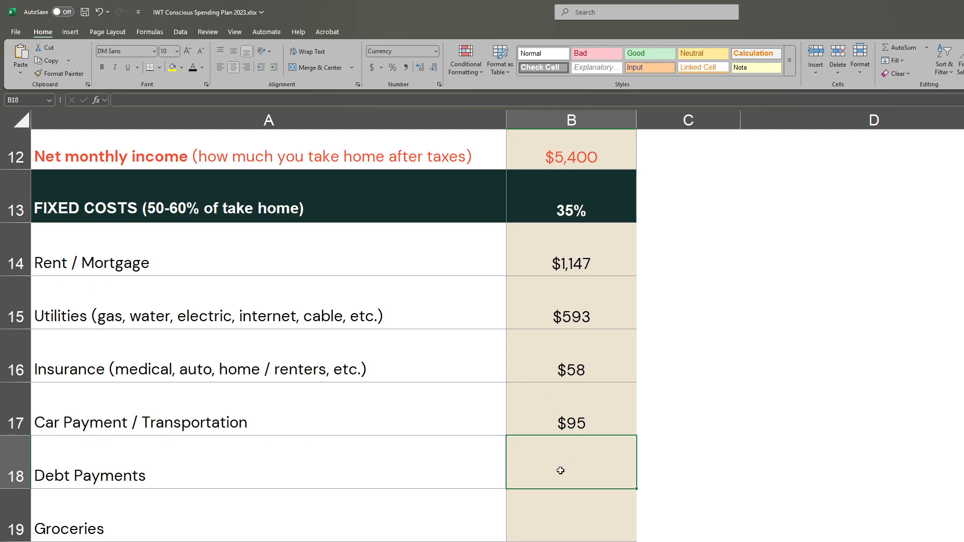
pyautogui.click(580, 525)
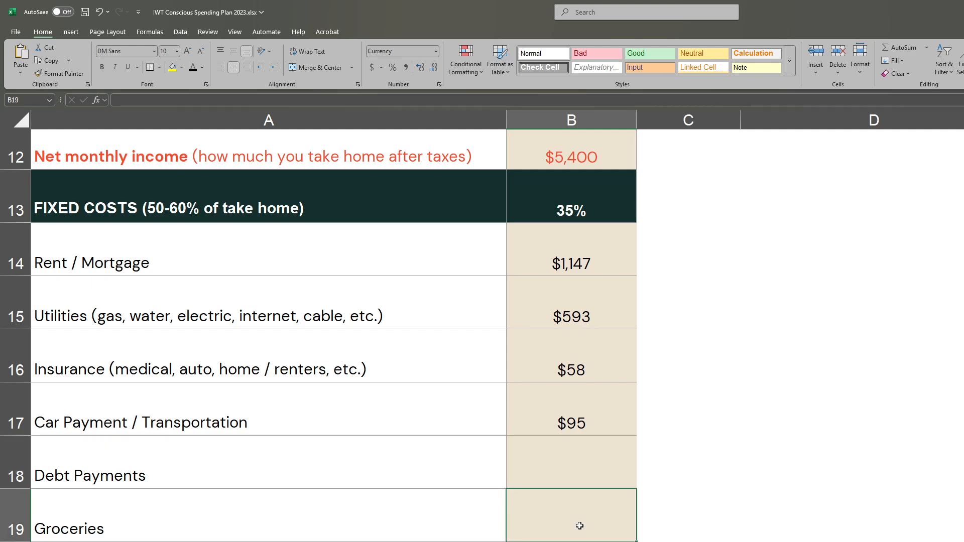
pyautogui.write('413')
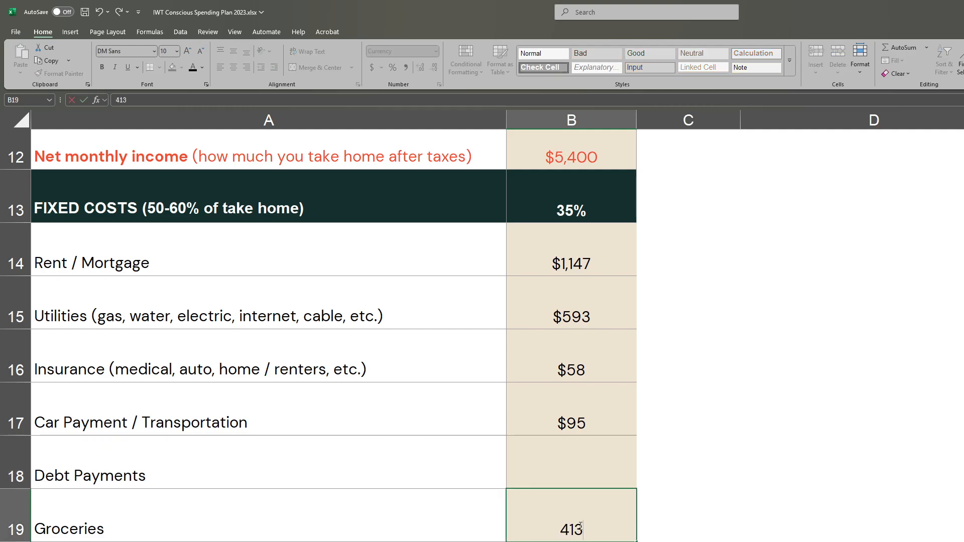
pyautogui.press('Return')
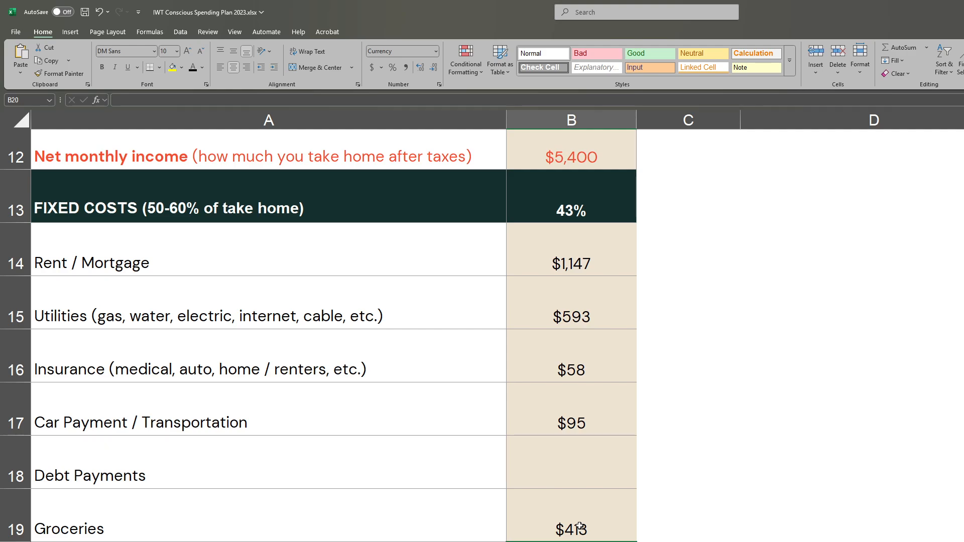
pyautogui.write('10')
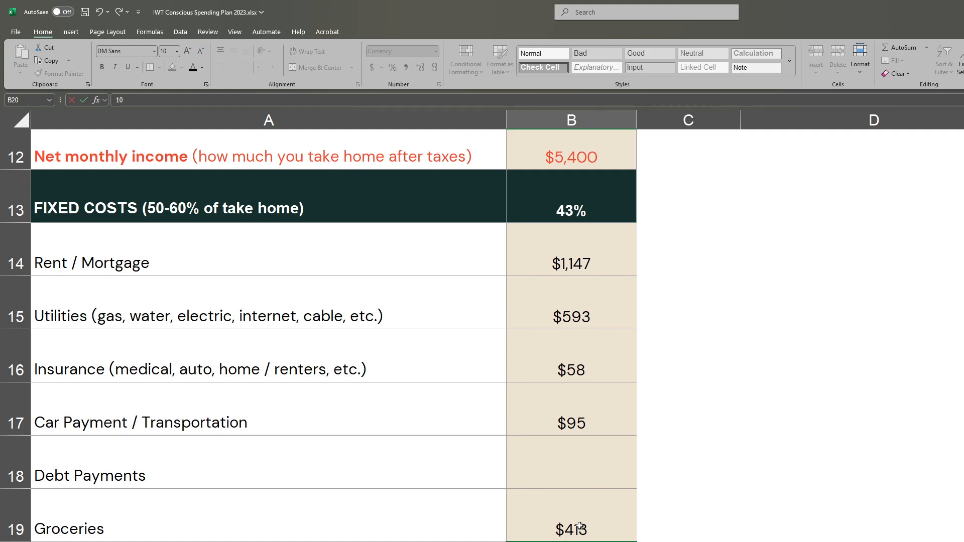
pyautogui.scroll(-1, 580, 527)
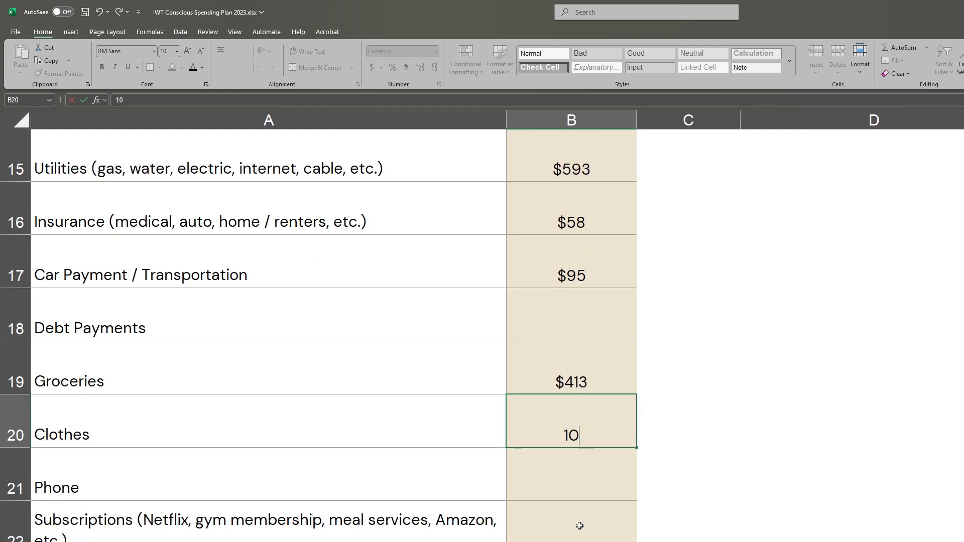
pyautogui.click(555, 462)
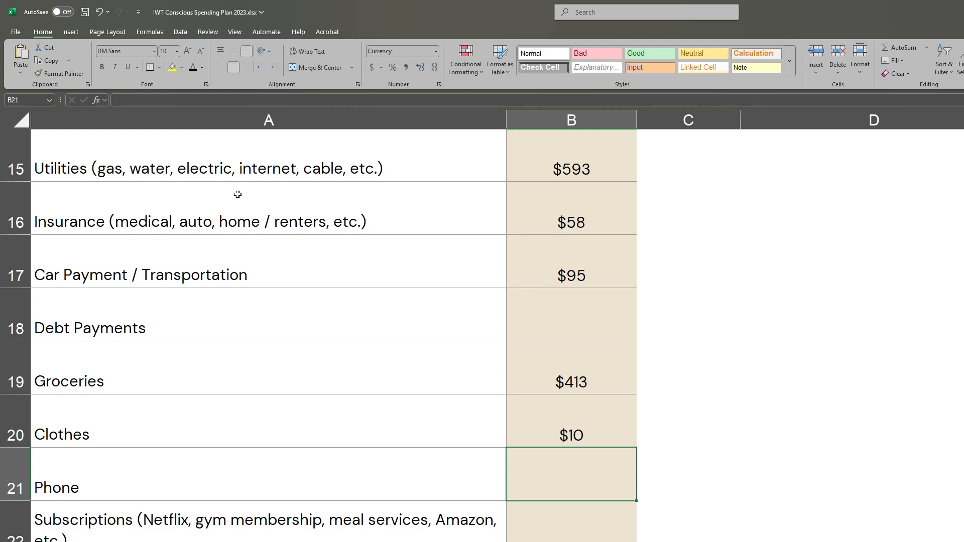
# - Enter the formula =15.49+16+22.99+8+100 for subscriptions in the fixed costs section
pyautogui.click(600, 535)
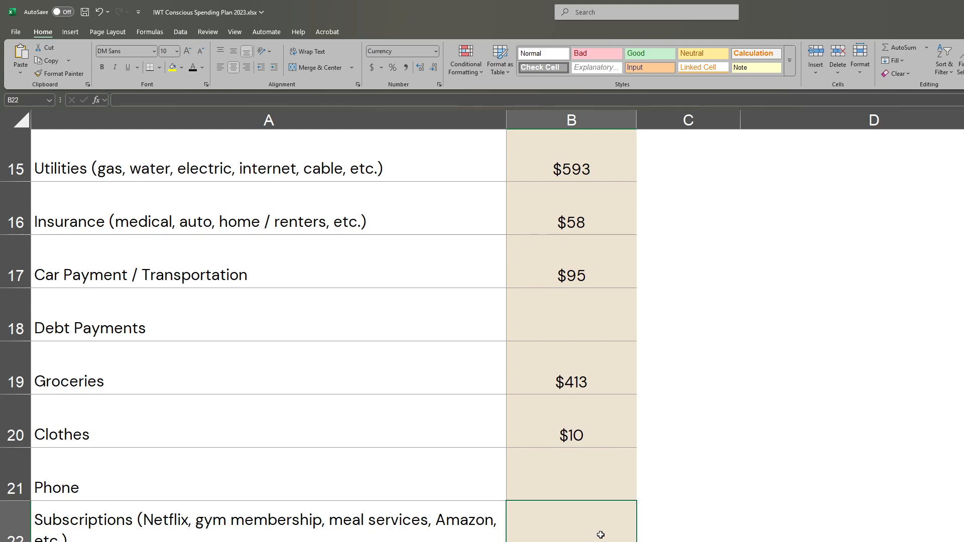
pyautogui.write('=15.49')
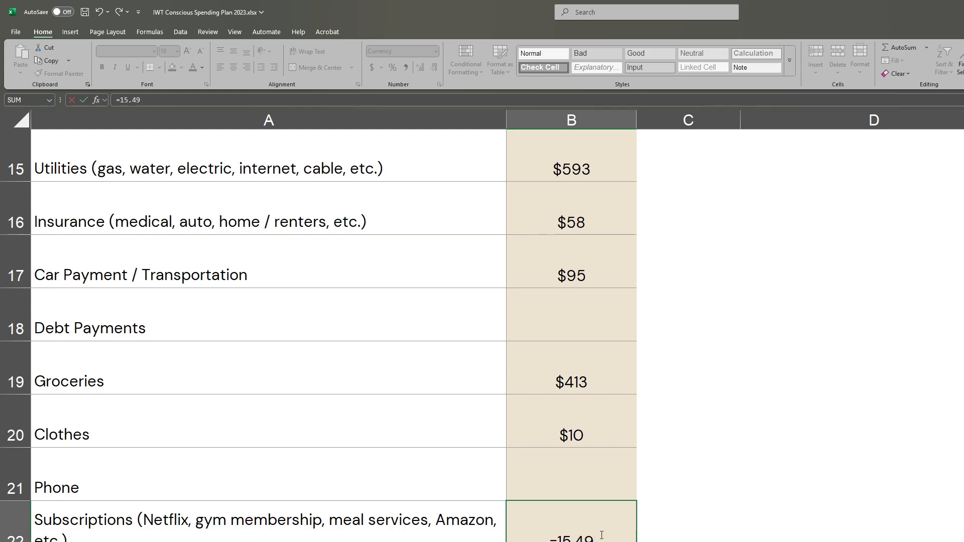
pyautogui.write('+16')
pyautogui.write('+22.99')
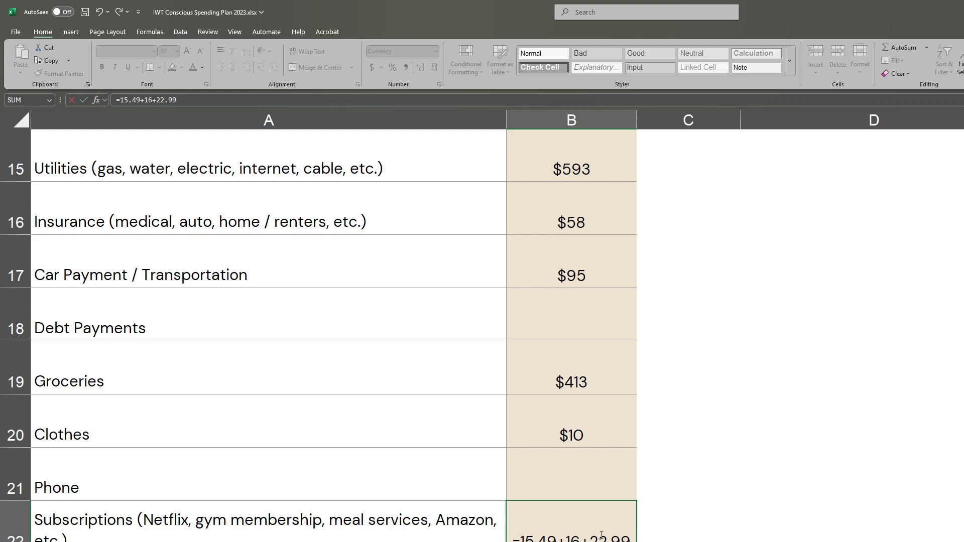
pyautogui.write('+')
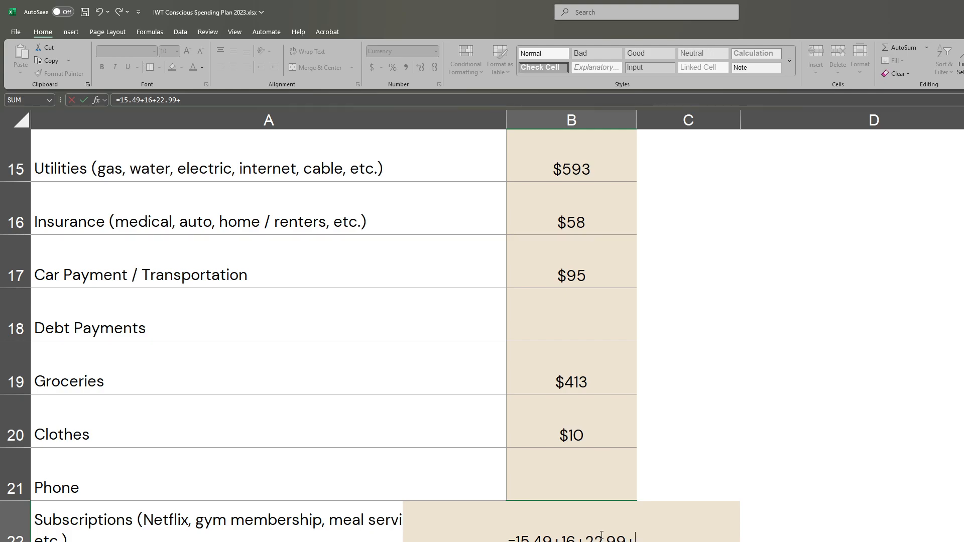
pyautogui.write('8')
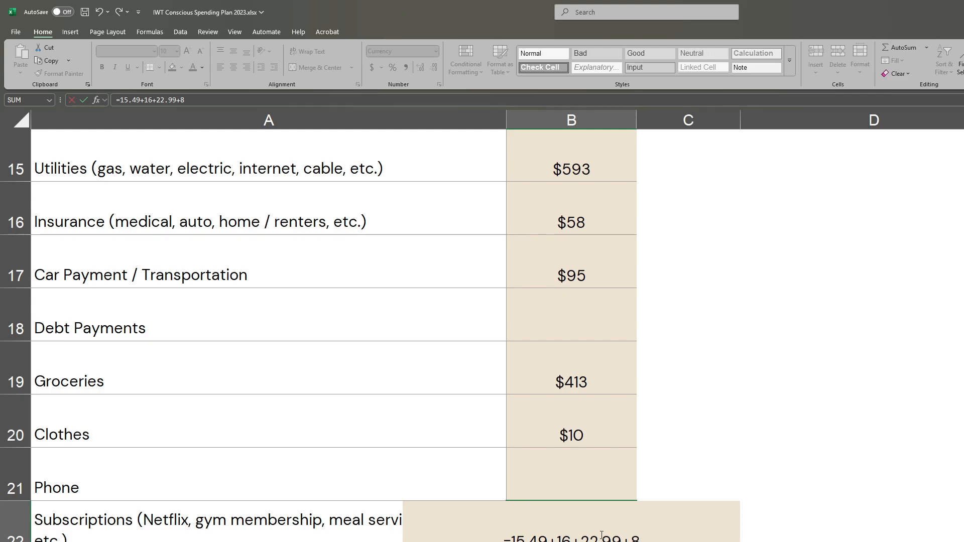
pyautogui.write('+')
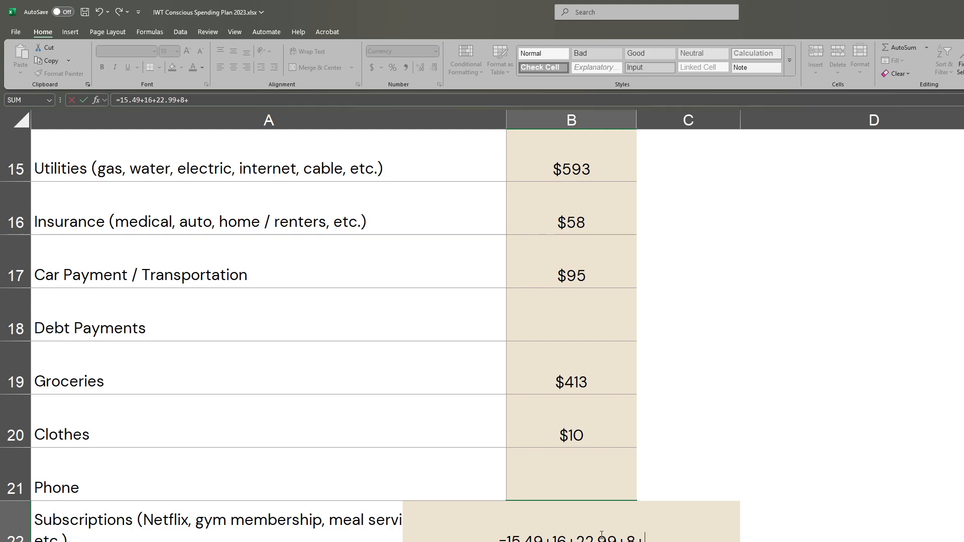
pyautogui.write('100')
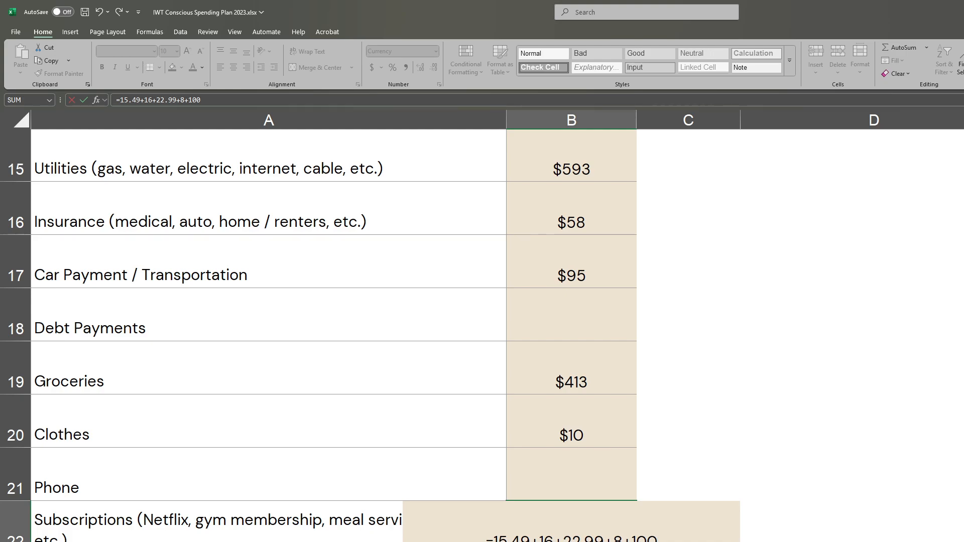
pyautogui.press('Return')
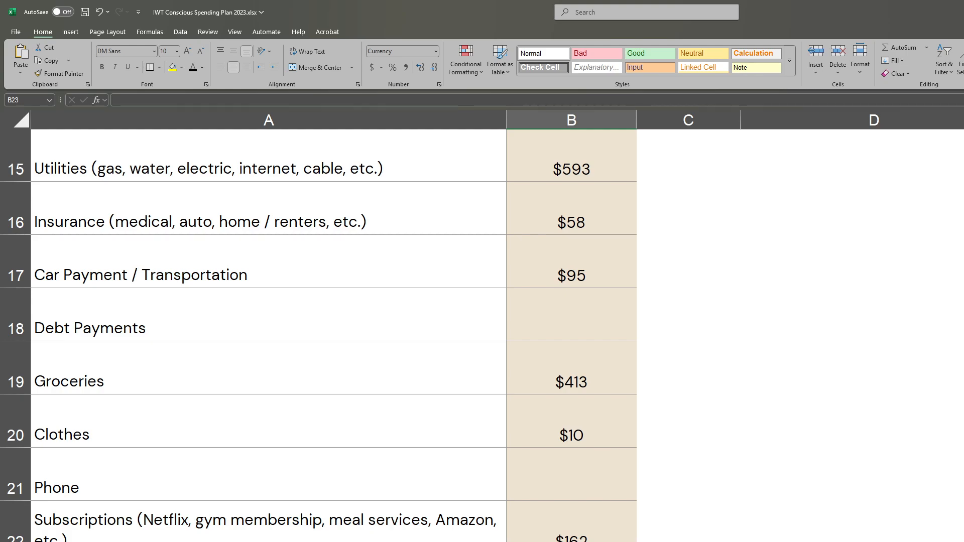
# - Examine the fixed costs total, the miscellaneous row and the fixed costs percentage against its 50-60% of take-home target
pyautogui.press('Return')
pyautogui.scroll(-1, 677, 497)
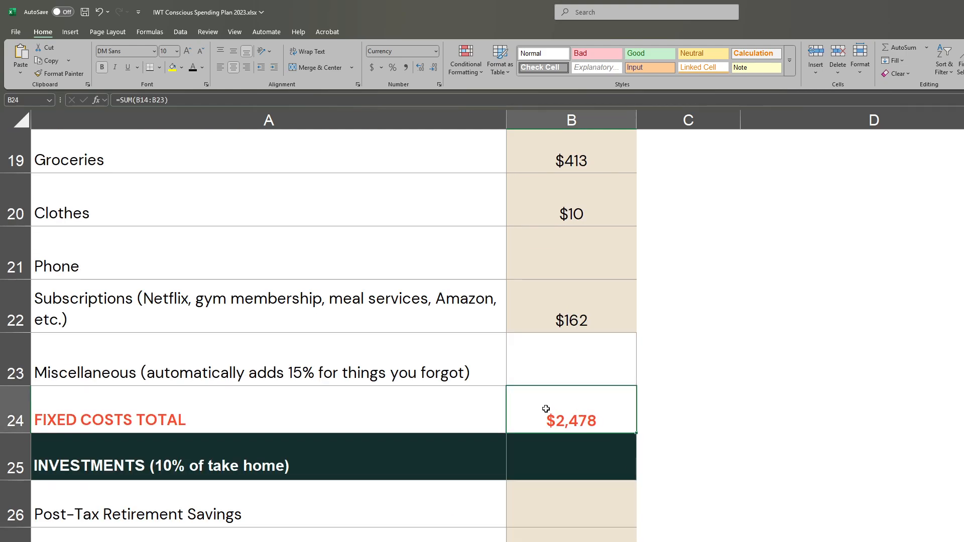
pyautogui.scroll(1, 542, 411)
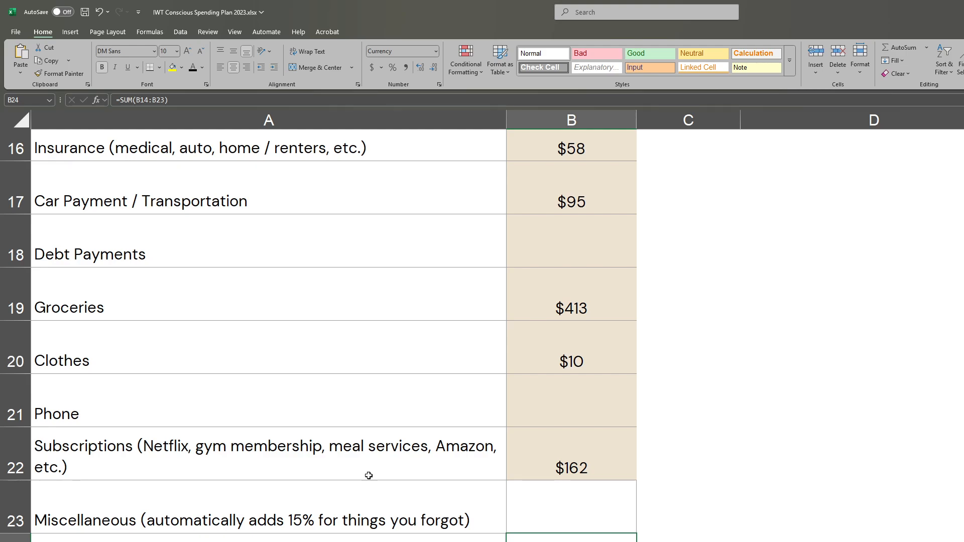
pyautogui.scroll(2, 271, 517)
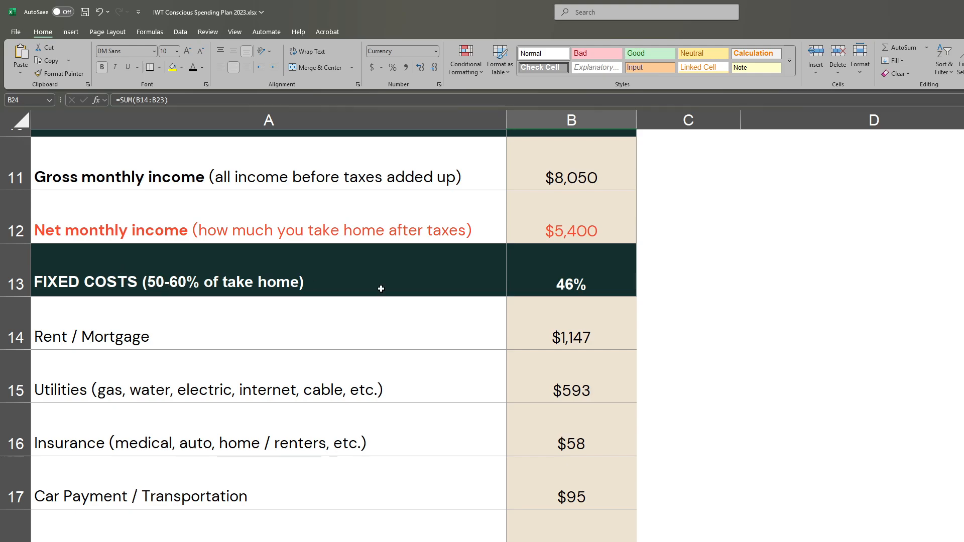
pyautogui.click(564, 281)
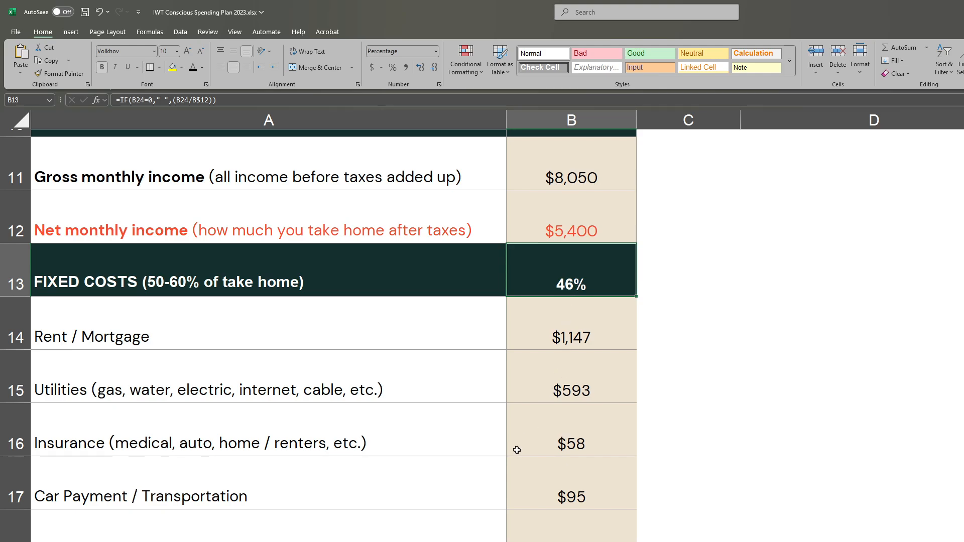
pyautogui.scroll(-2, 521, 454)
pyautogui.click(580, 503)
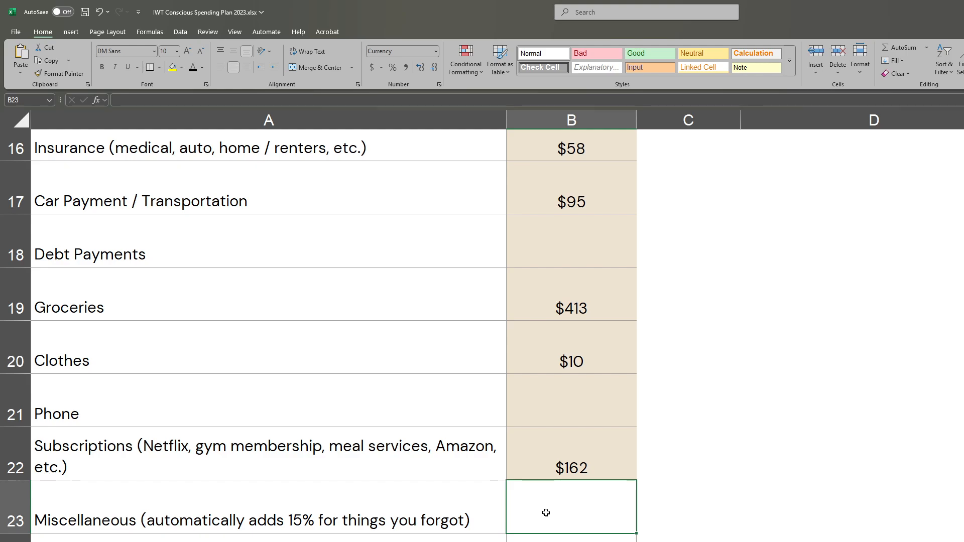
pyautogui.scroll(3, 545, 512)
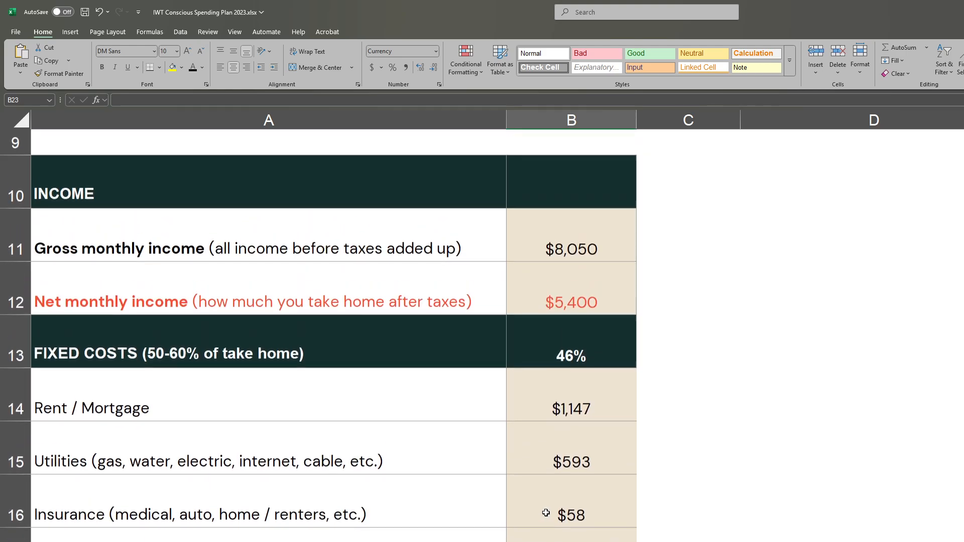
pyautogui.click(570, 356)
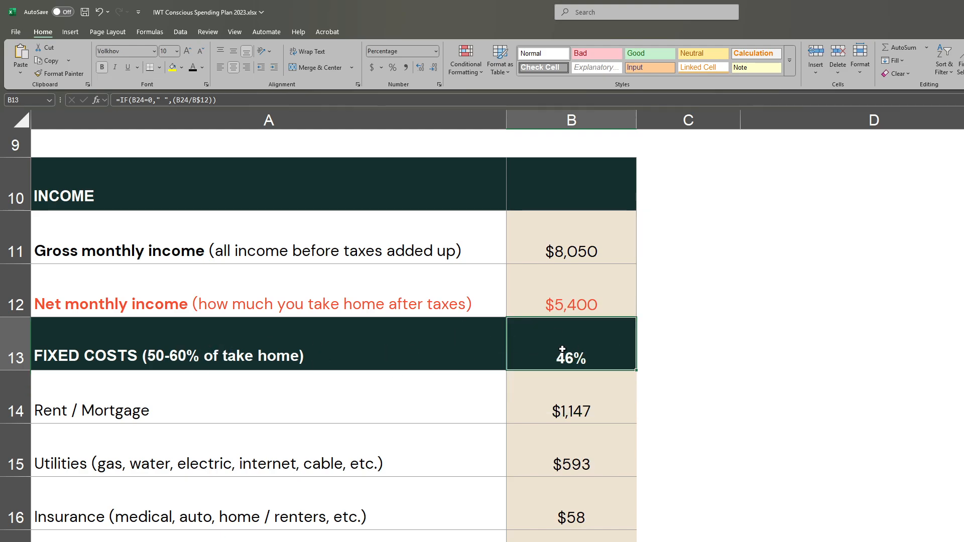
pyautogui.moveTo(566, 350); pyautogui.dragTo(331, 359)
pyautogui.scroll(-2, 323, 437)
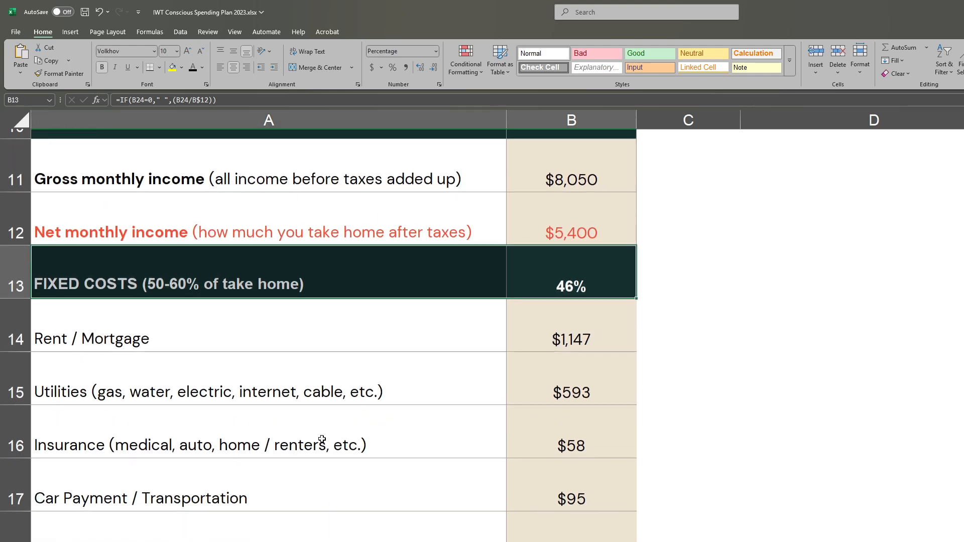
pyautogui.click(572, 527)
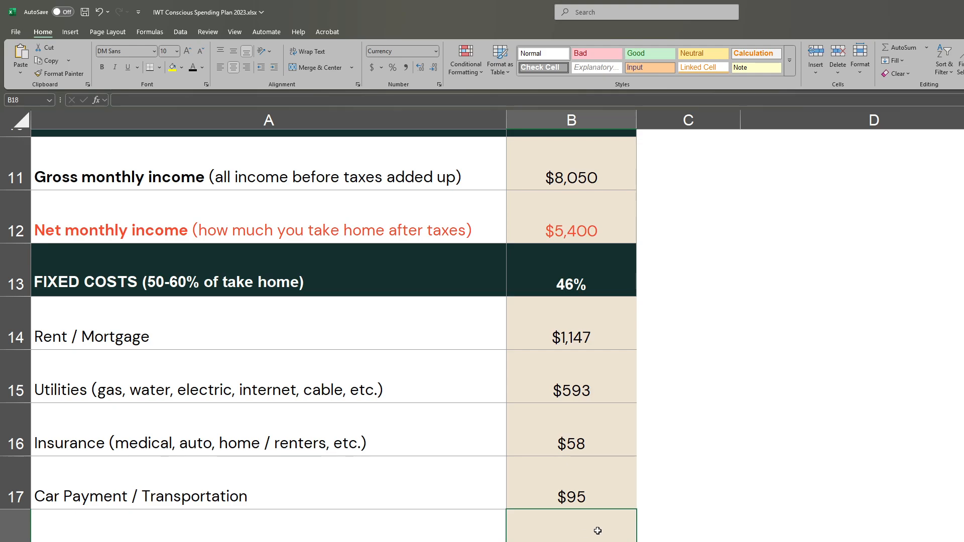
# - Enter 625 for post-tax retirement savings in the investments section
pyautogui.scroll(-3, 597, 530)
pyautogui.scroll(-1, 597, 529)
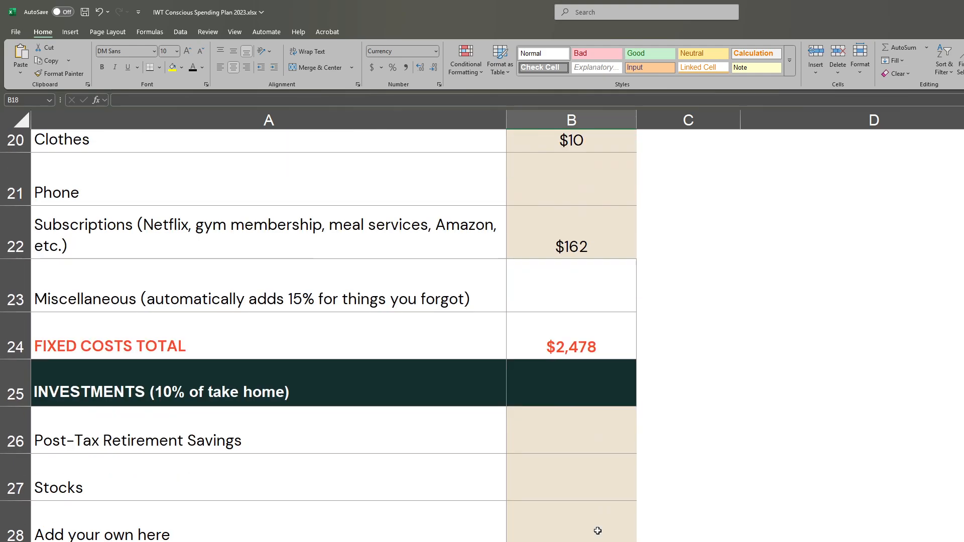
pyautogui.click(570, 436)
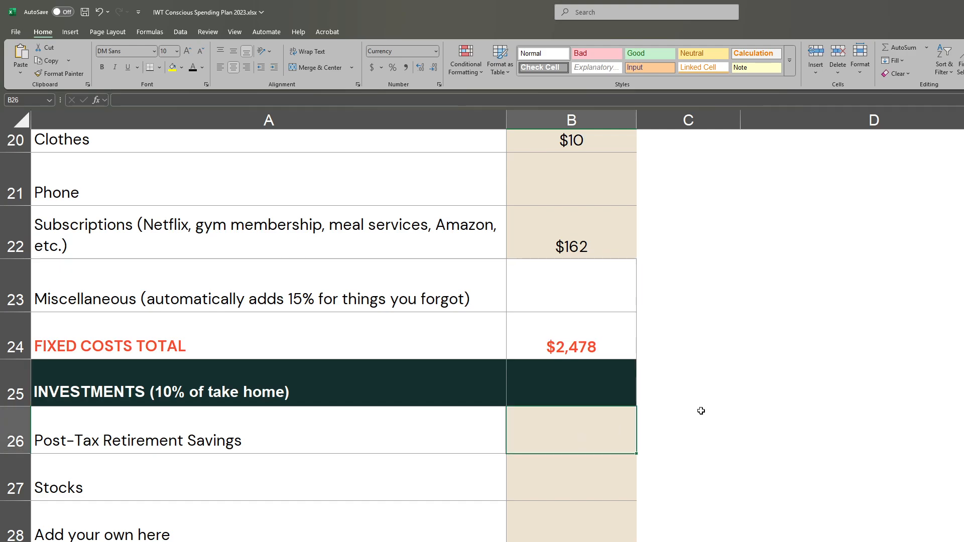
pyautogui.write('625')
pyautogui.press('Return')
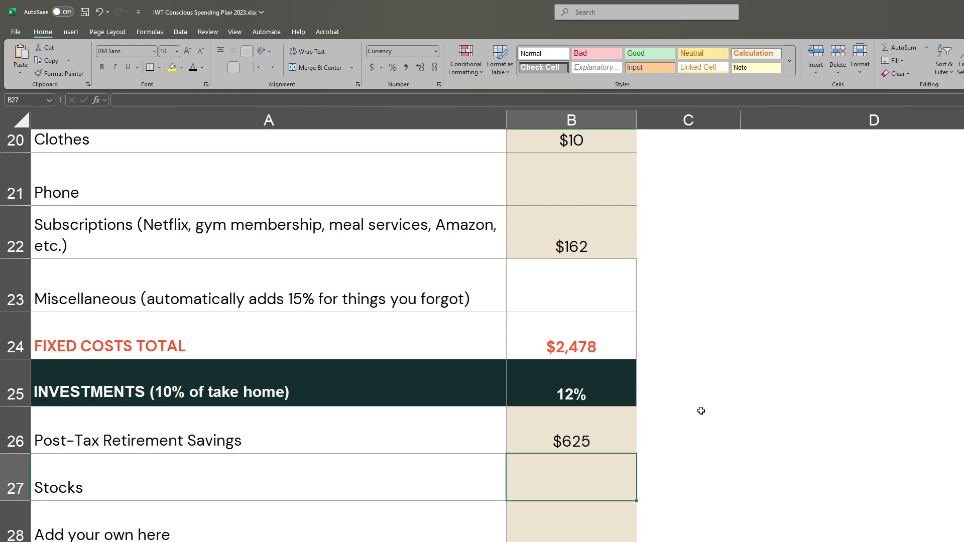
# - Enter 420 for vacations in the savings goals section
pyautogui.press('Down')
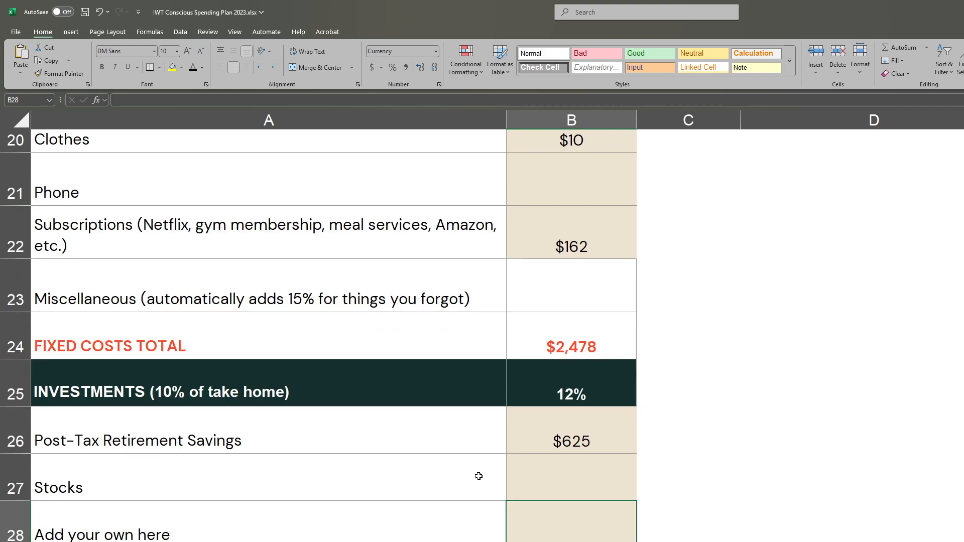
pyautogui.scroll(-3, 478, 476)
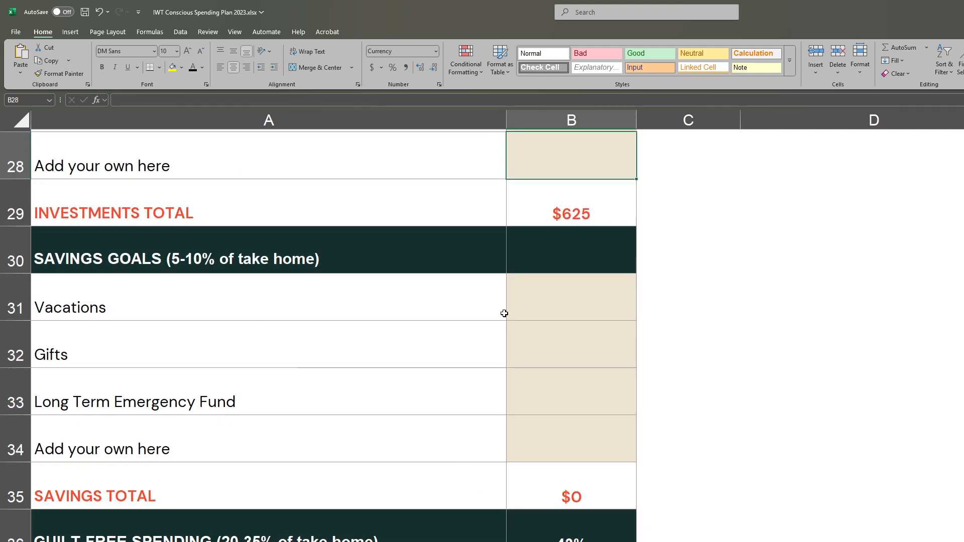
pyautogui.click(593, 315)
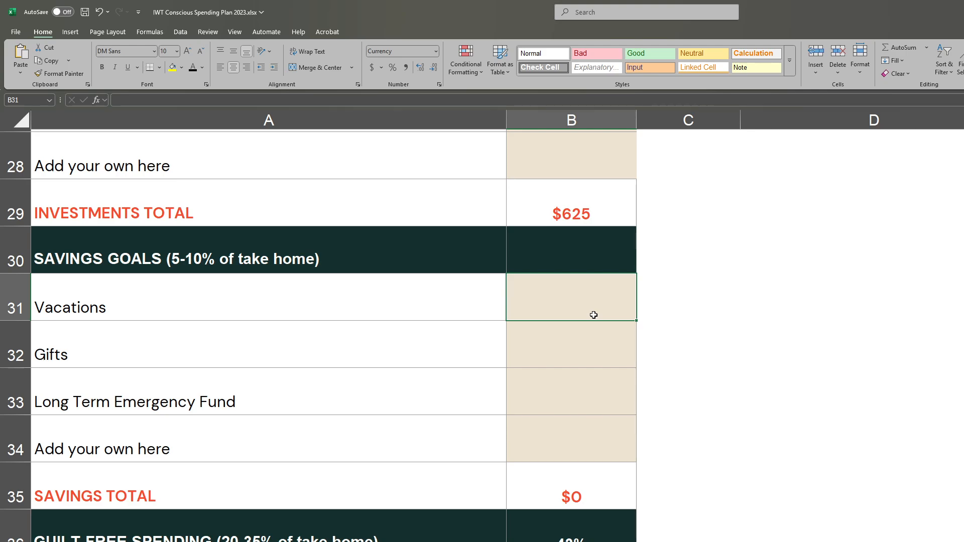
pyautogui.write('420')
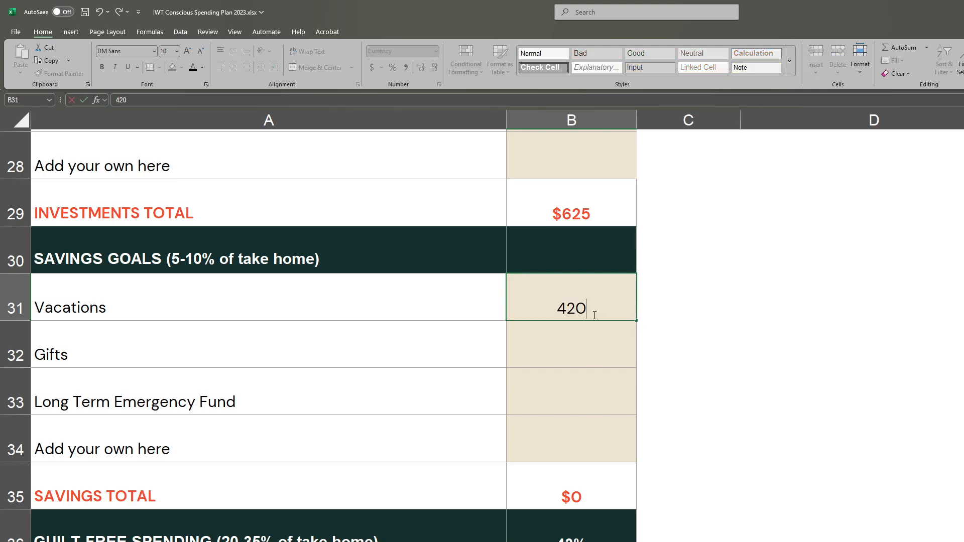
pyautogui.press('Return')
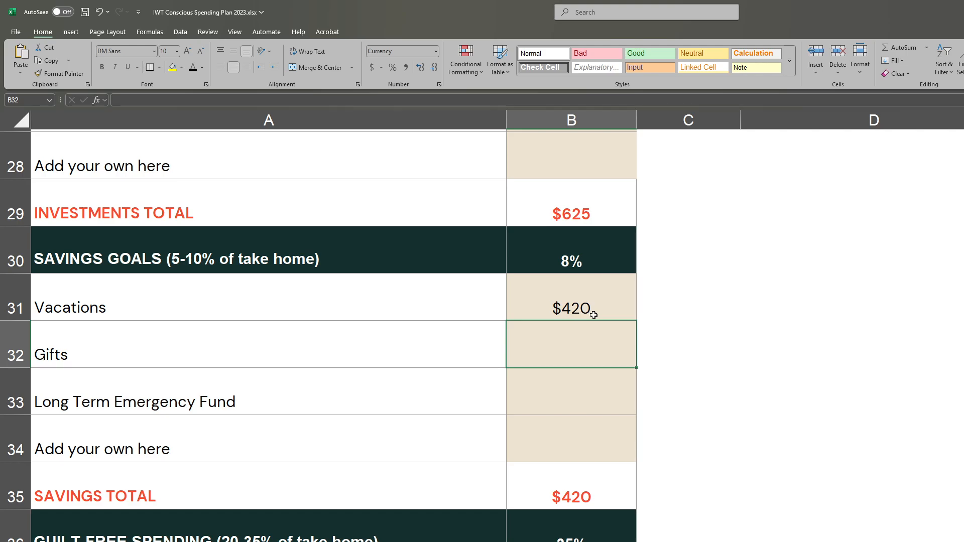
# - Enter 200 for gifts and 300 for the long term emergency fund in the savings goals section
pyautogui.write('200')
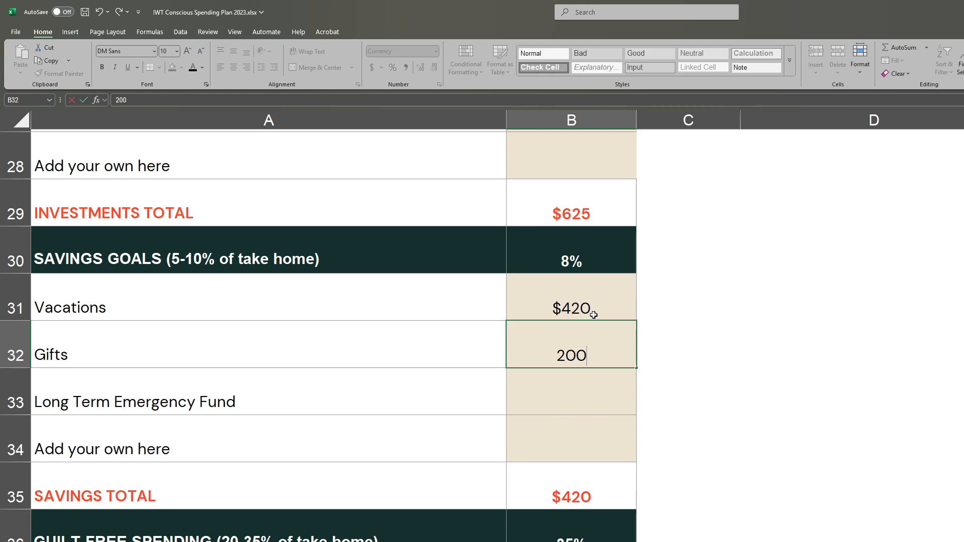
pyautogui.press('Return')
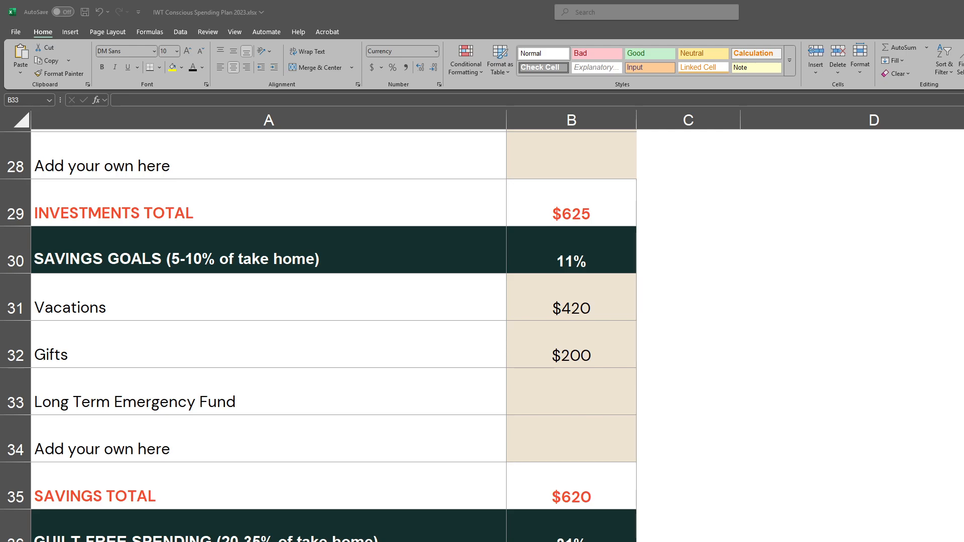
pyautogui.click(576, 402)
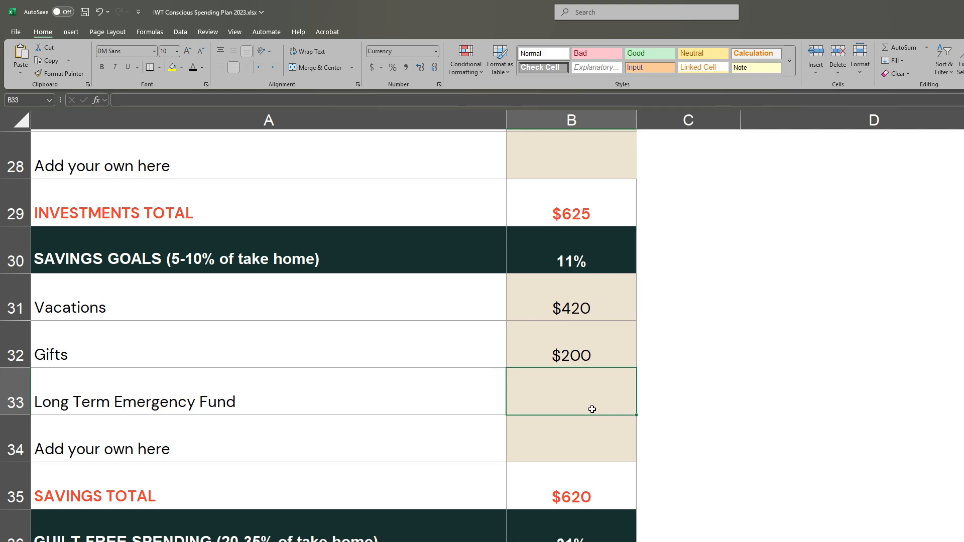
pyautogui.write('300')
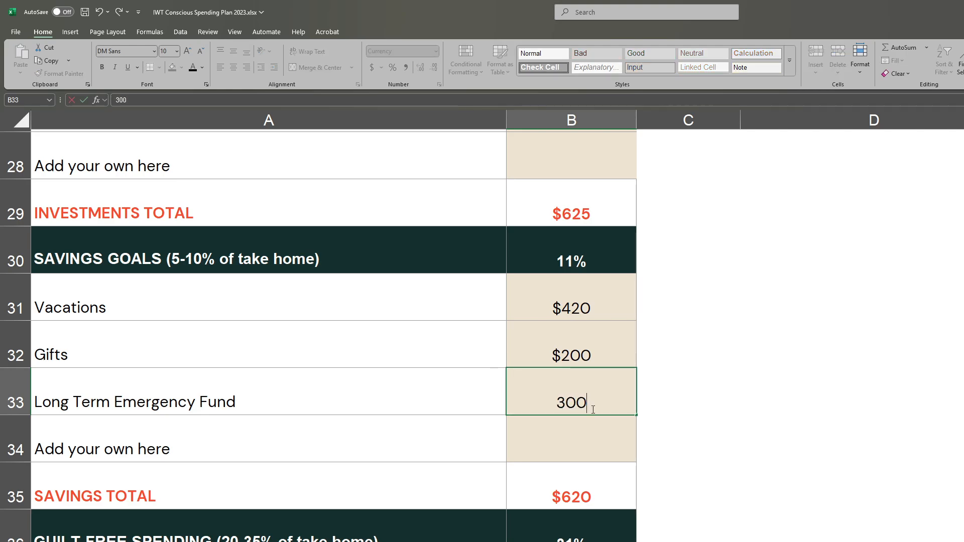
pyautogui.press('Return')
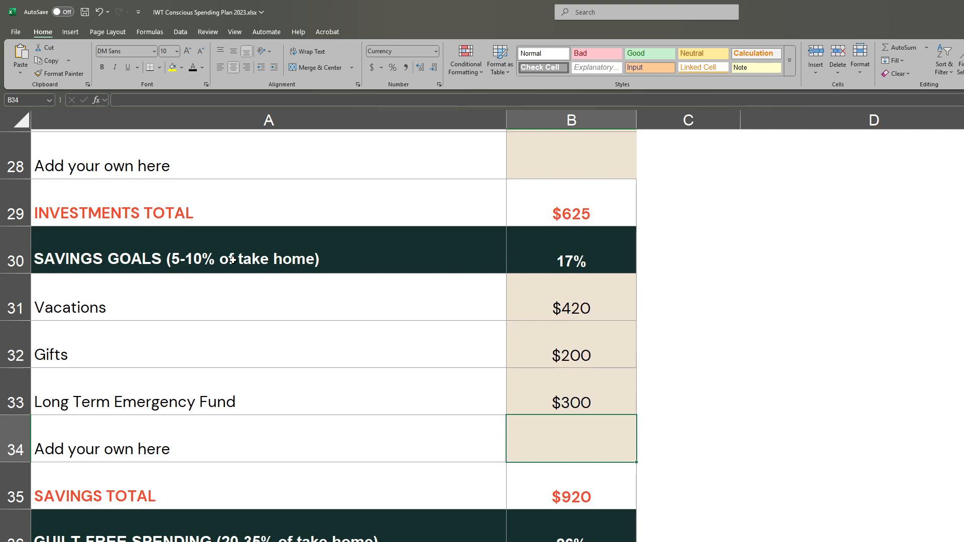
# - Examine the savings goals percentage against its 5-10% target and review the plan's other sections from net worth to guilt-free spending
pyautogui.click(552, 257)
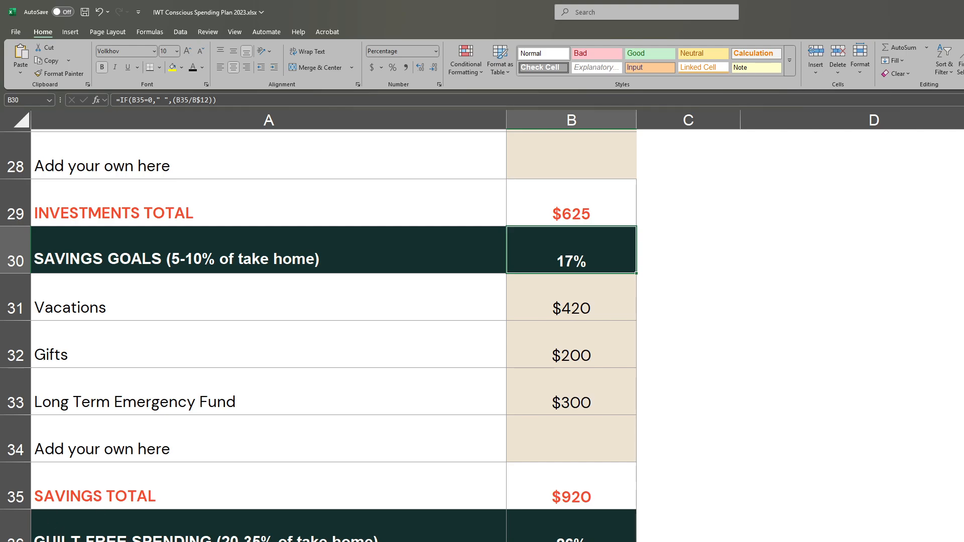
pyautogui.scroll(7, 452, 457)
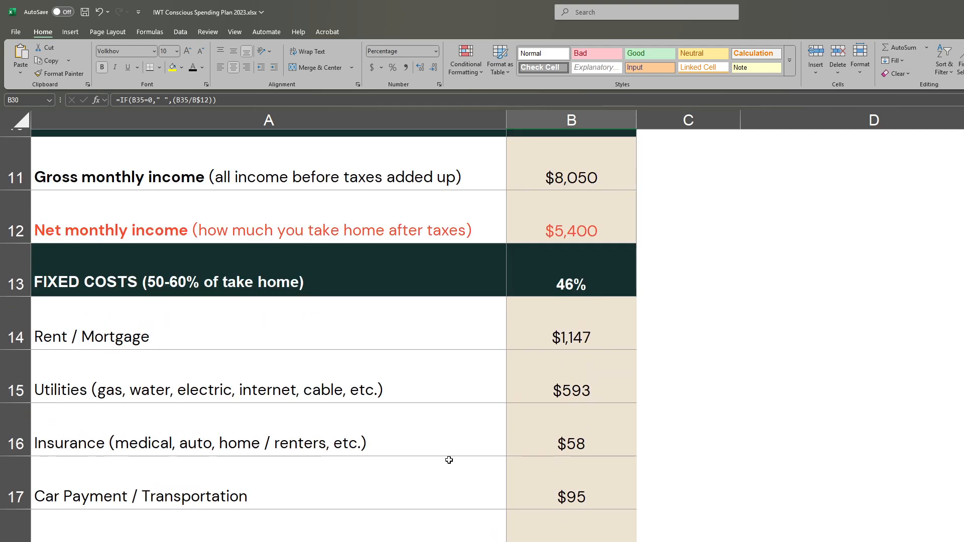
pyautogui.scroll(-8, 448, 460)
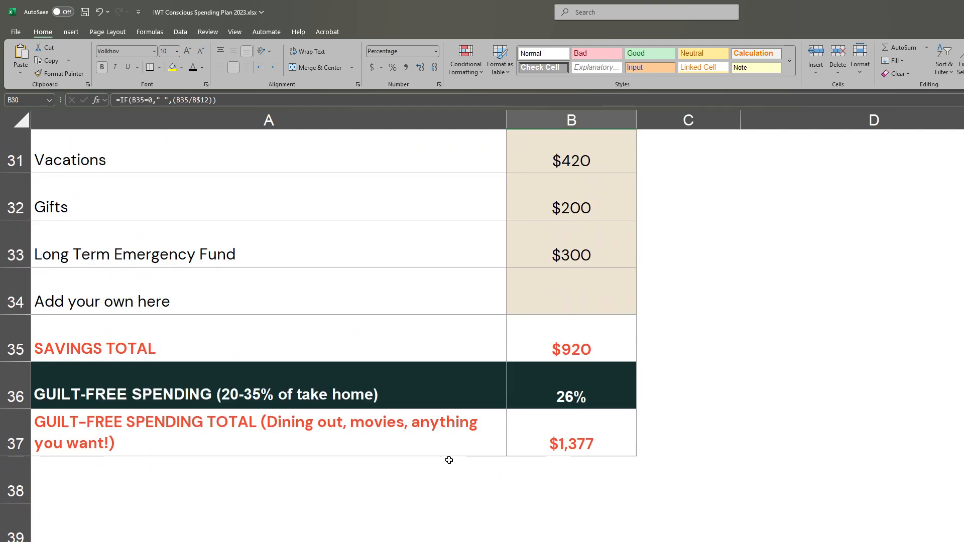
pyautogui.scroll(1, 449, 460)
pyautogui.scroll(3, 449, 460)
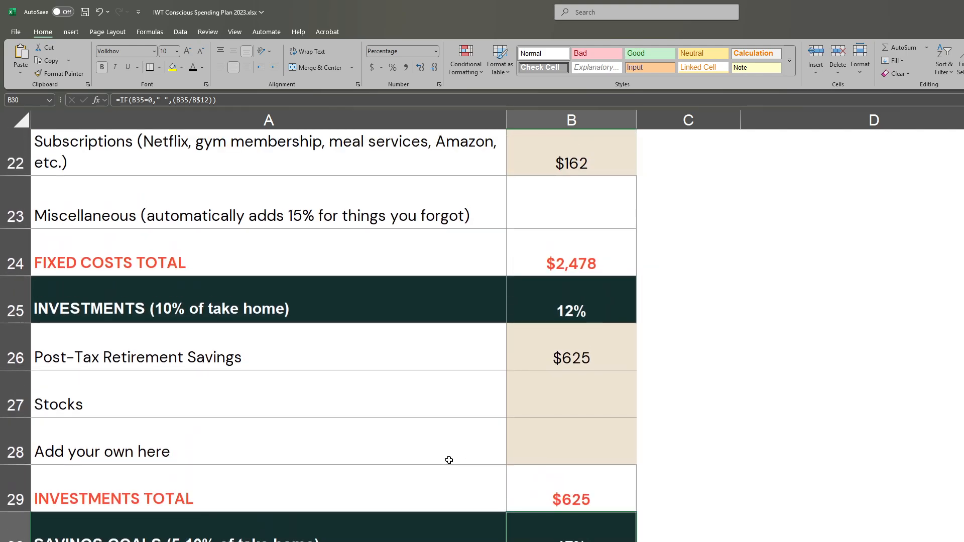
pyautogui.scroll(4, 448, 460)
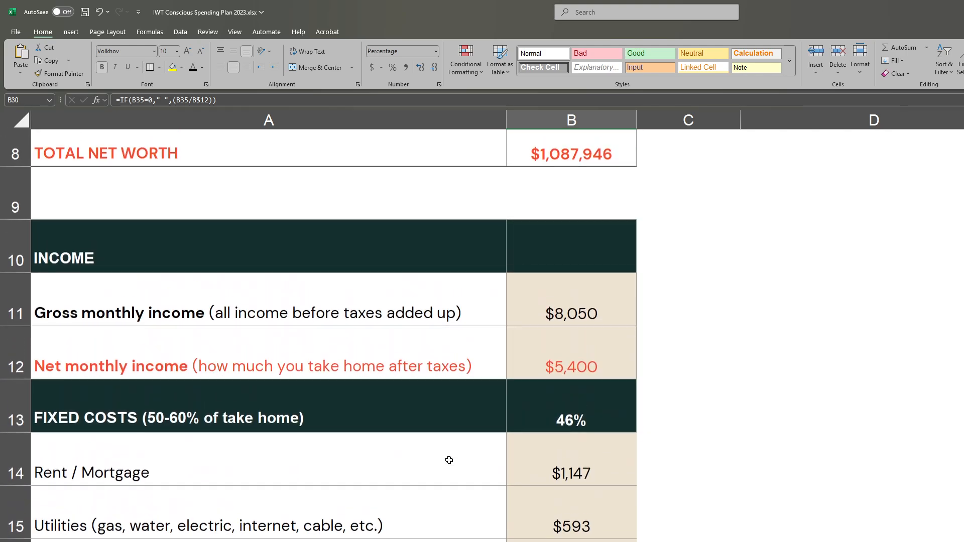
pyautogui.scroll(3, 449, 460)
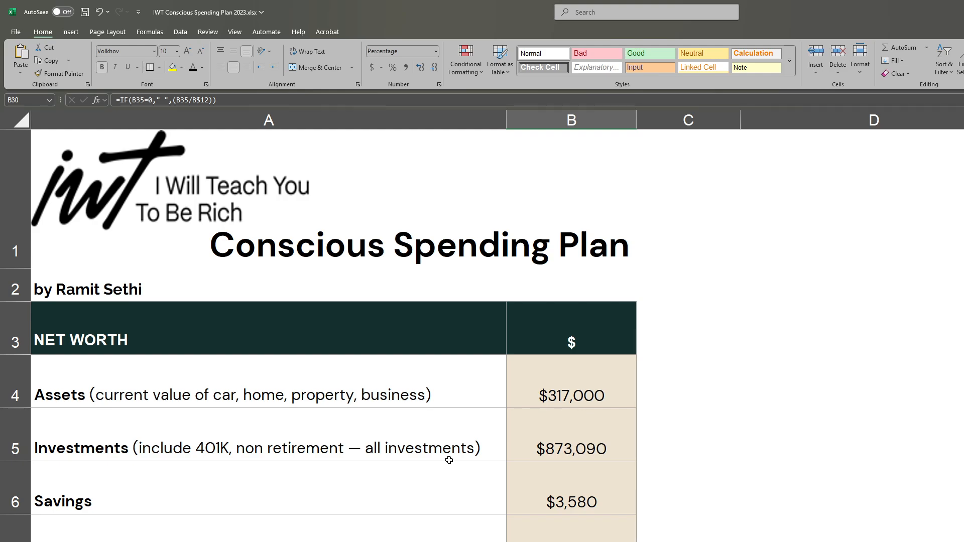
pyautogui.scroll(-8, 449, 460)
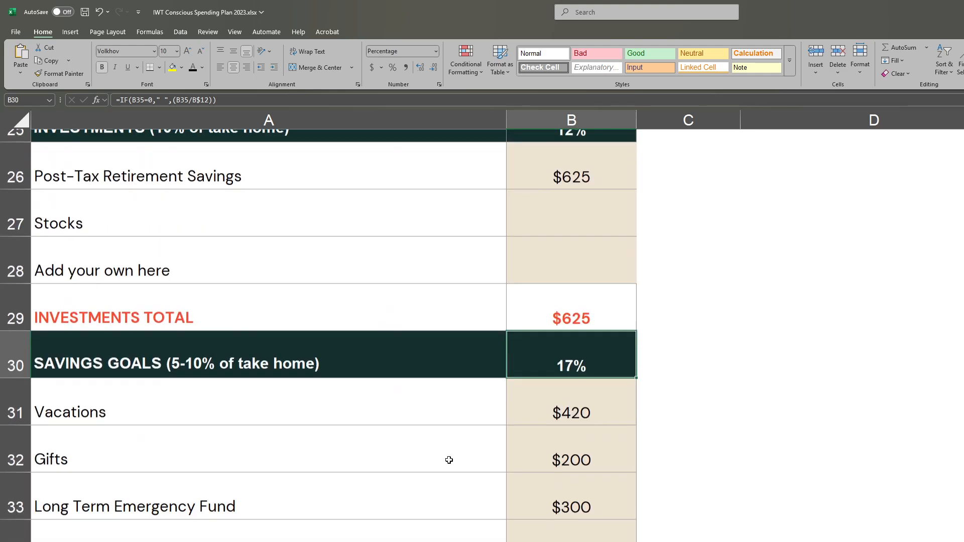
pyautogui.scroll(-2, 449, 460)
# - Examine the guilt-free spending total and the debt payments row in fixed costs, comparing guilt-free spending with its 20-35% of take-home target
pyautogui.click(612, 507)
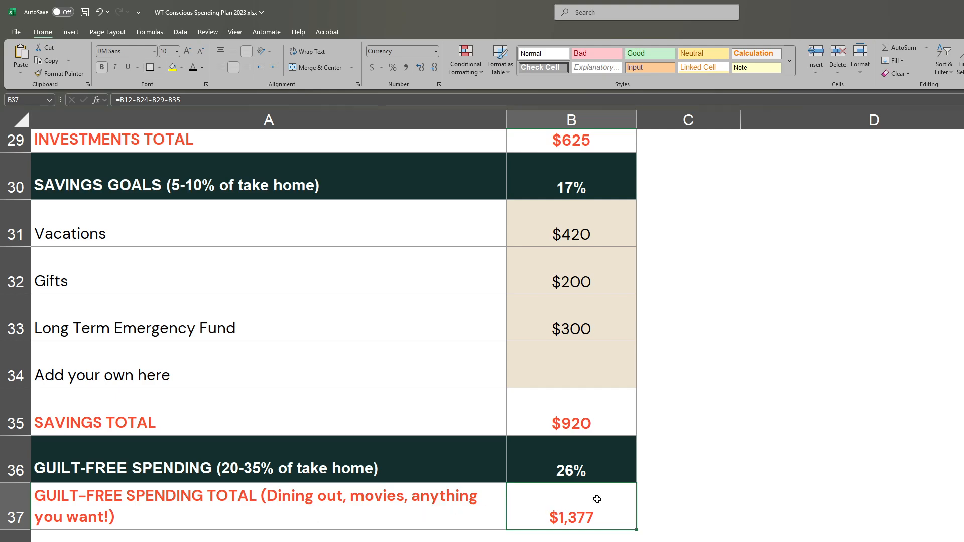
pyautogui.moveTo(536, 516)
pyautogui.mouseDown()
pyautogui.moveTo(305, 510)
pyautogui.moveTo(452, 517)
pyautogui.mouseUp()
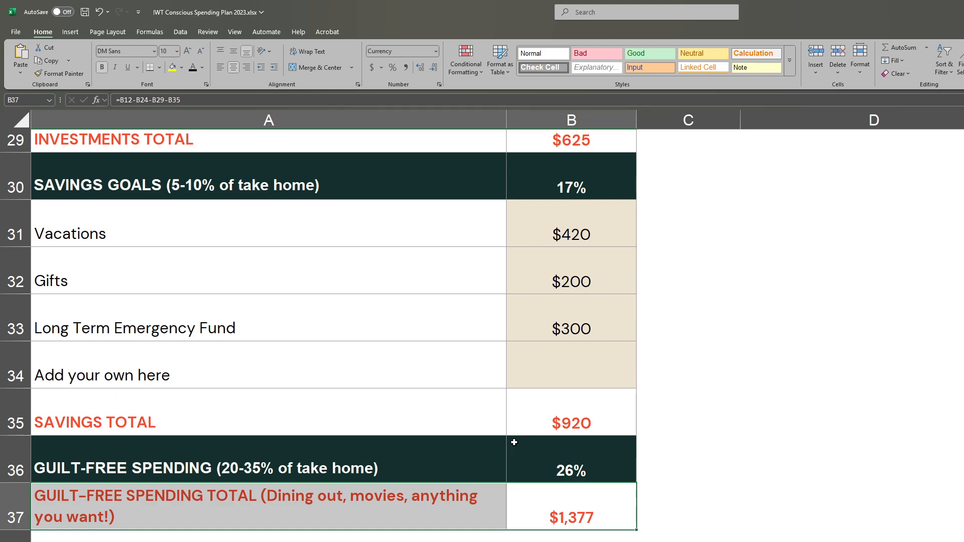
pyautogui.scroll(10, 514, 442)
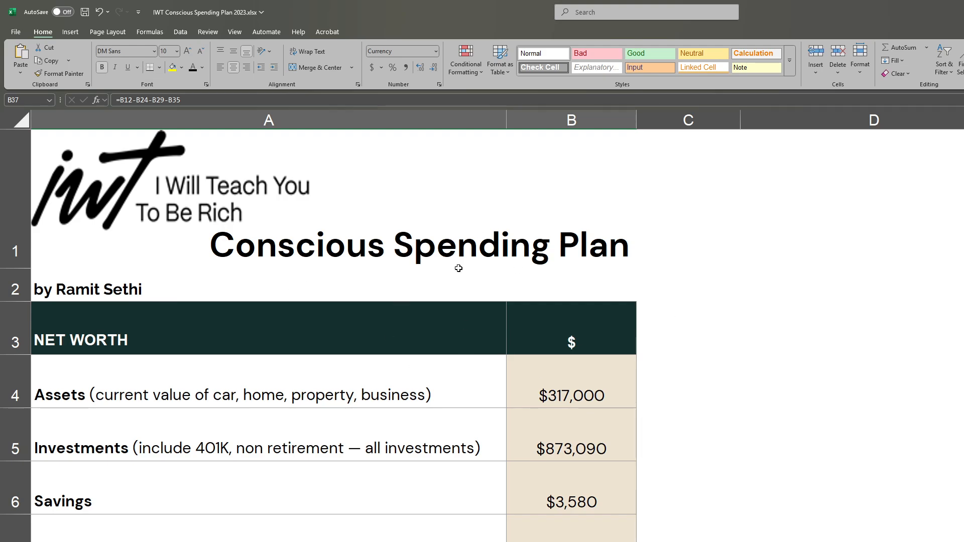
pyautogui.scroll(-10, 530, 425)
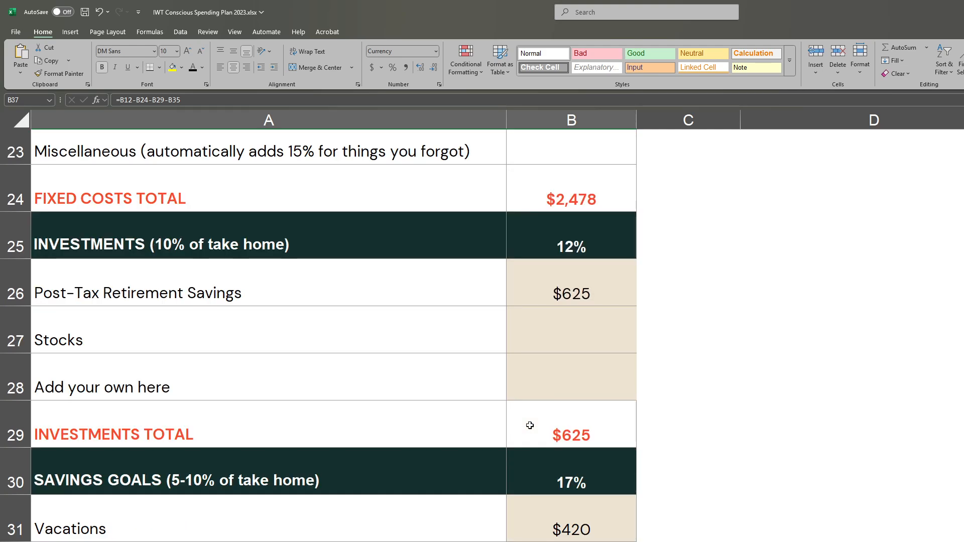
pyautogui.scroll(-2, 530, 426)
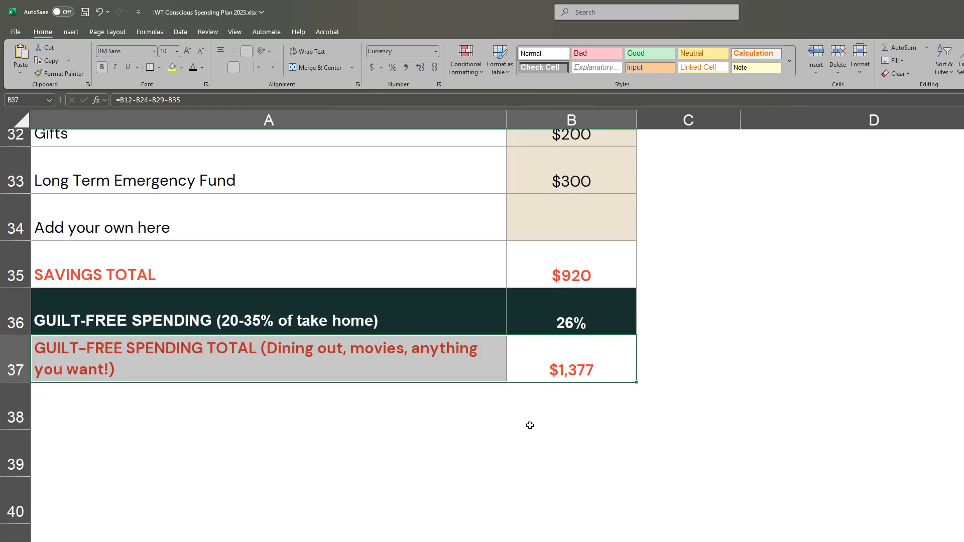
pyautogui.scroll(6, 529, 425)
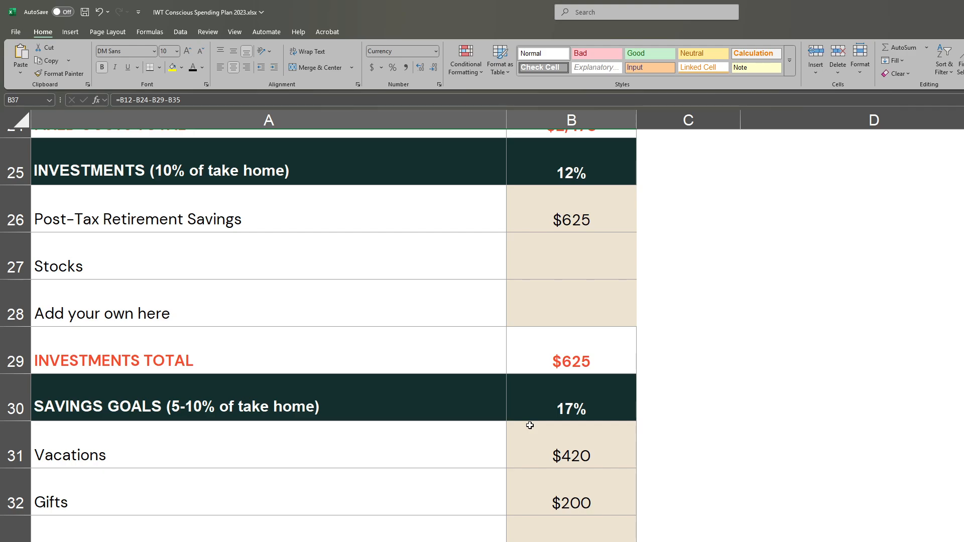
pyautogui.click(575, 235)
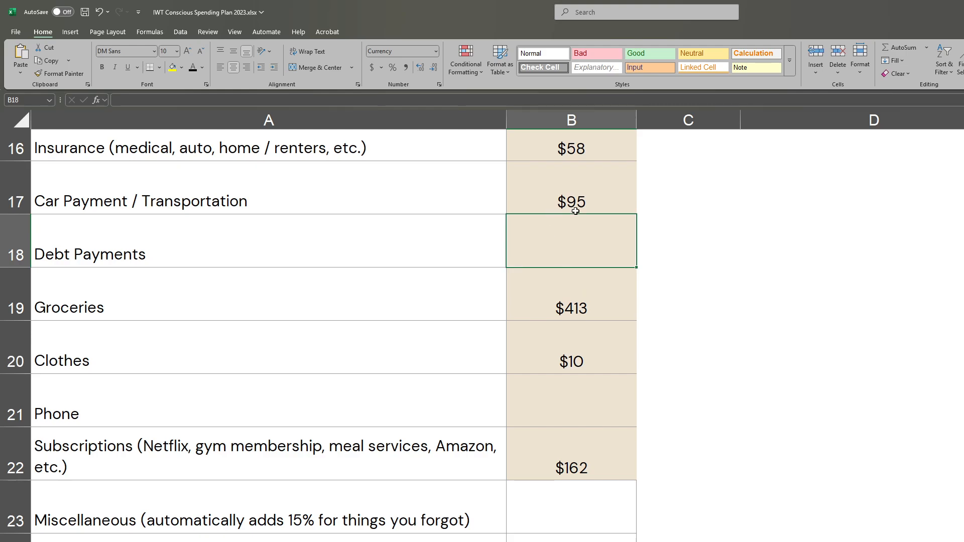
pyautogui.moveTo(134, 251); pyautogui.dragTo(580, 244)
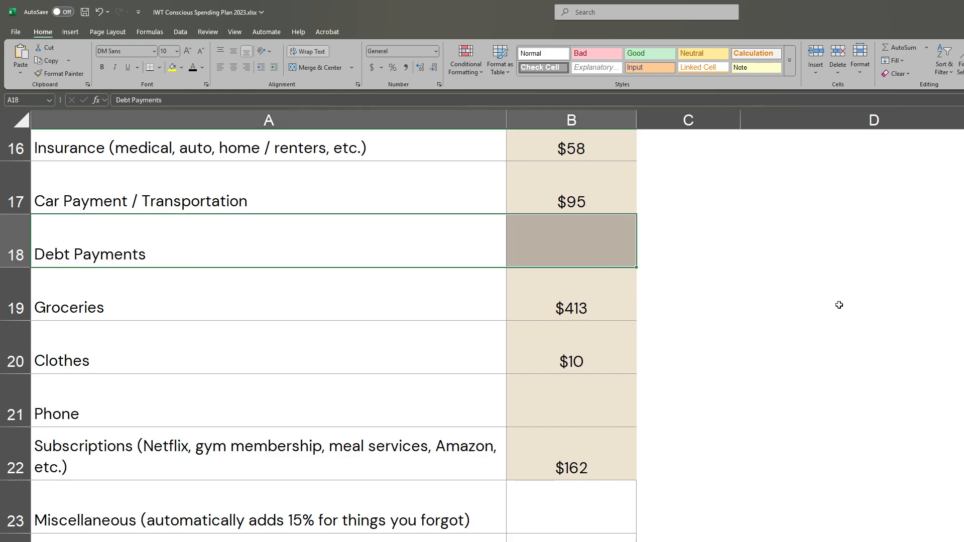
pyautogui.scroll(-4, 655, 379)
pyautogui.scroll(-1, 655, 379)
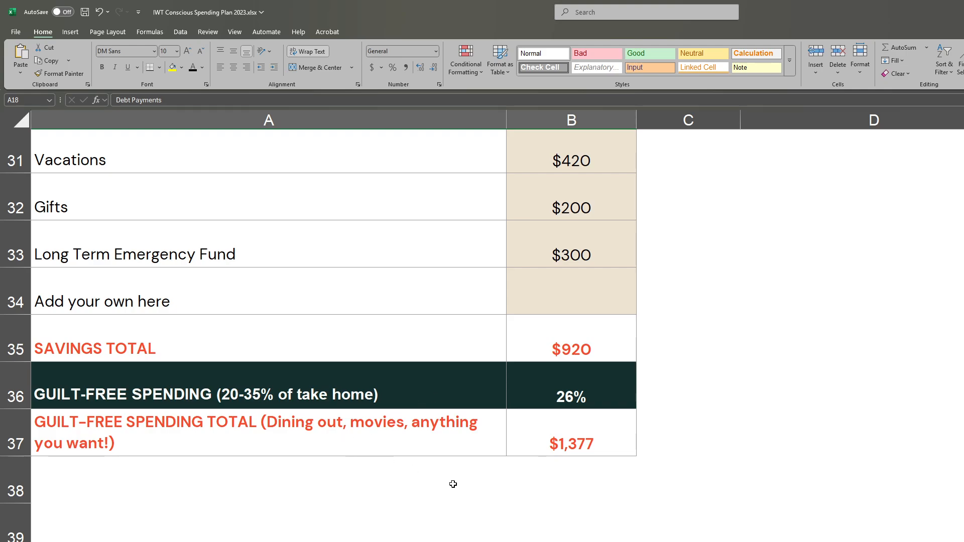
pyautogui.scroll(1, 447, 482)
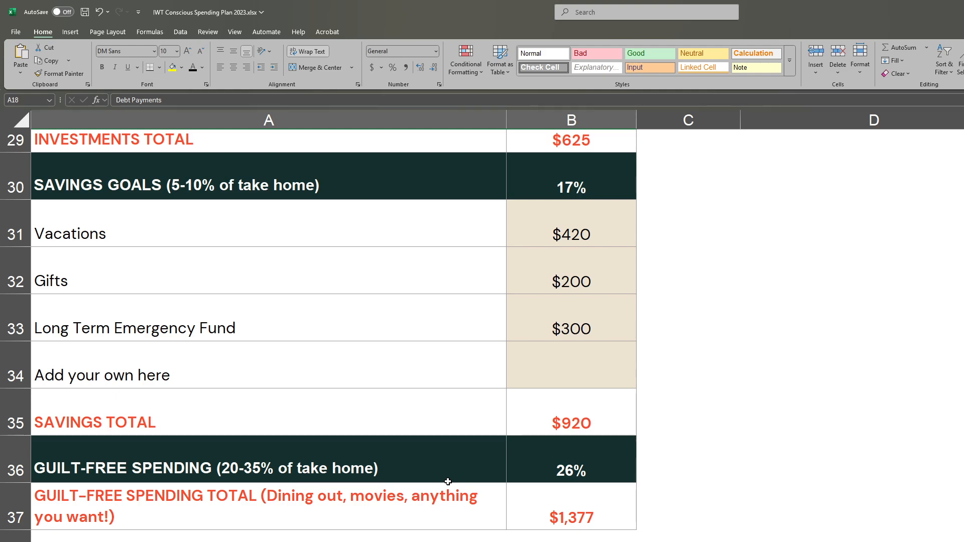